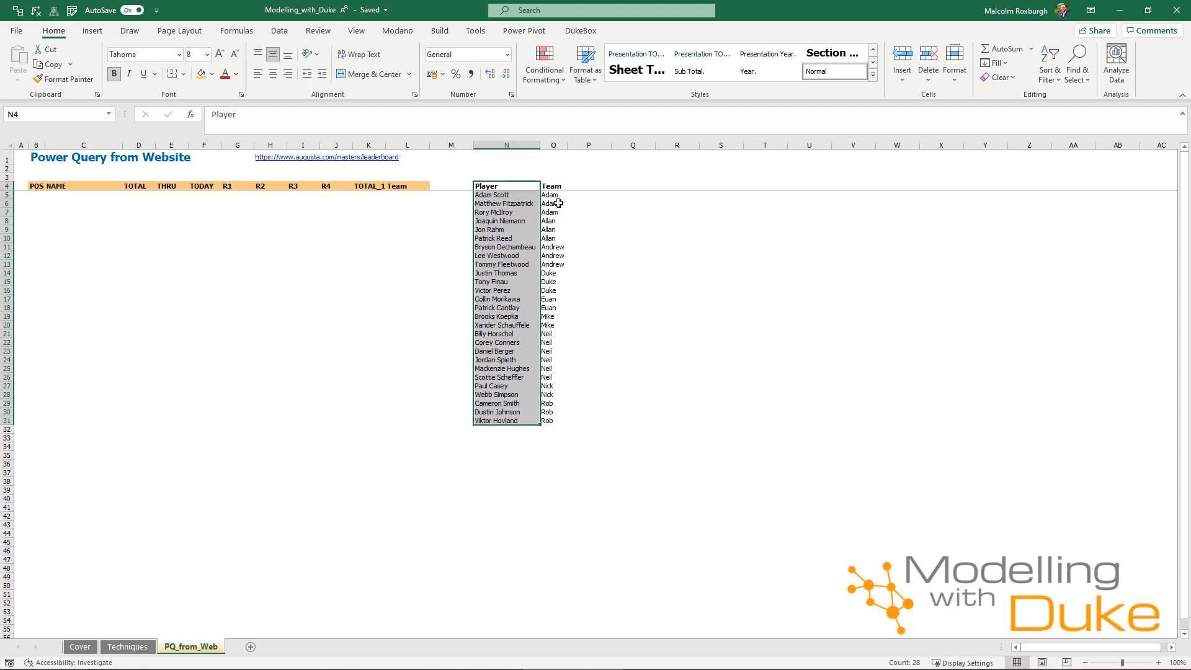
- Copy the leaderboard web address text from cell H1
left_click(630, 187)
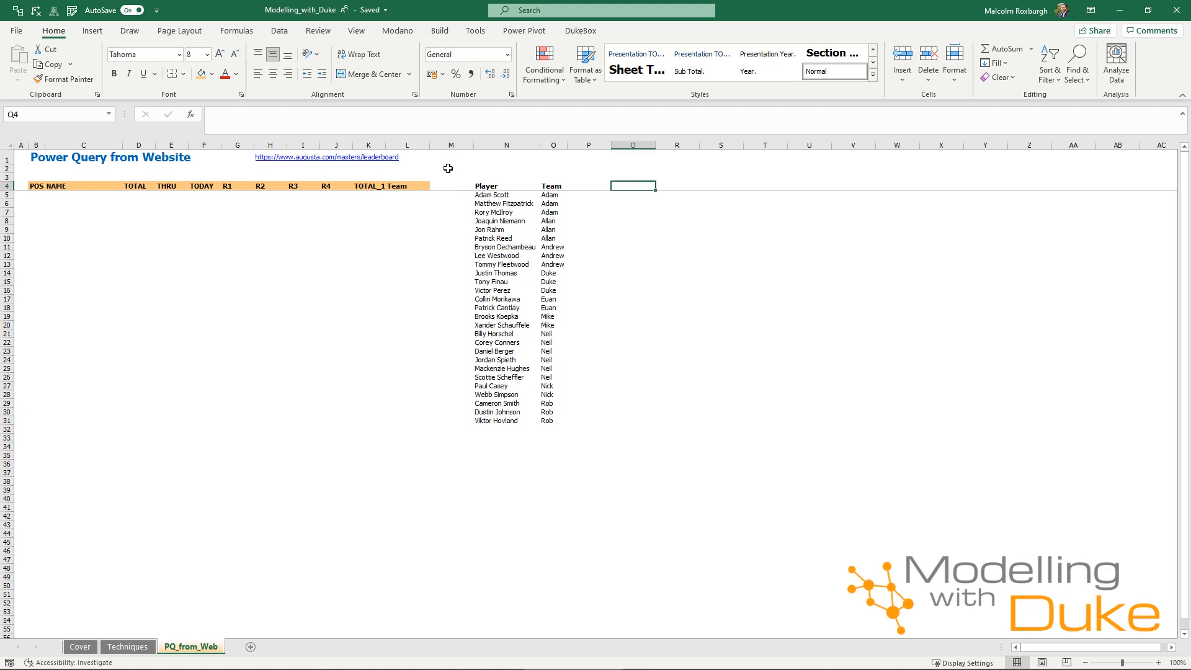
key("ctrl+Up")
key("ctrl+Left")
key("F2")
key("shift+Home")
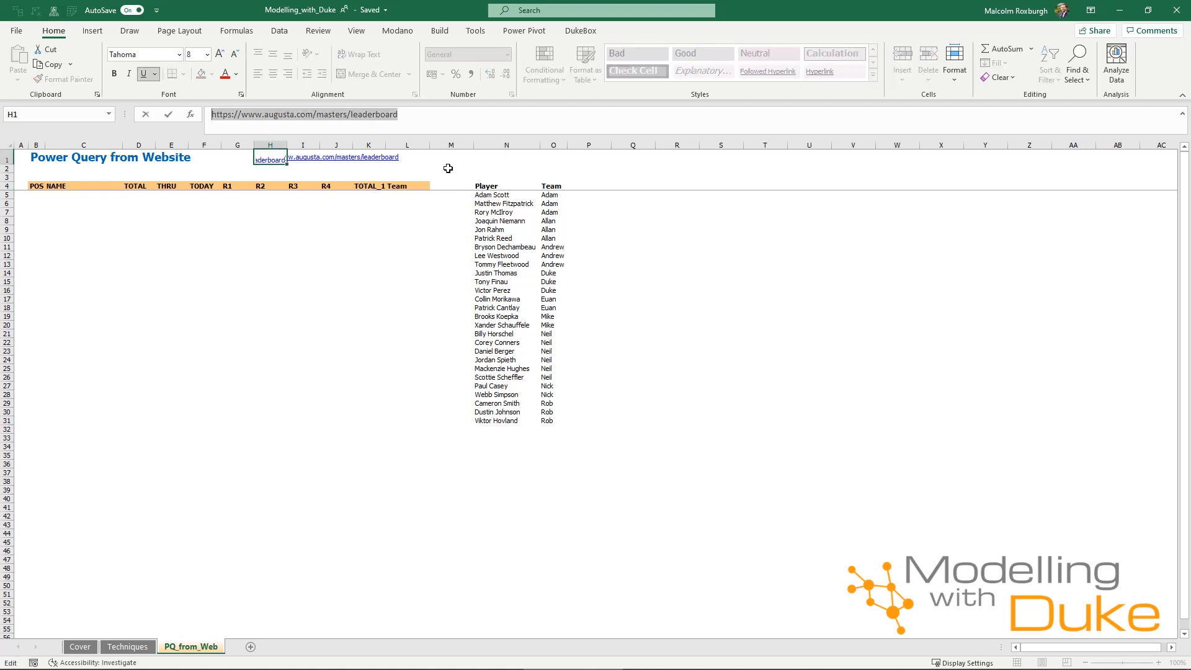
key("ctrl+c")
key("Return")
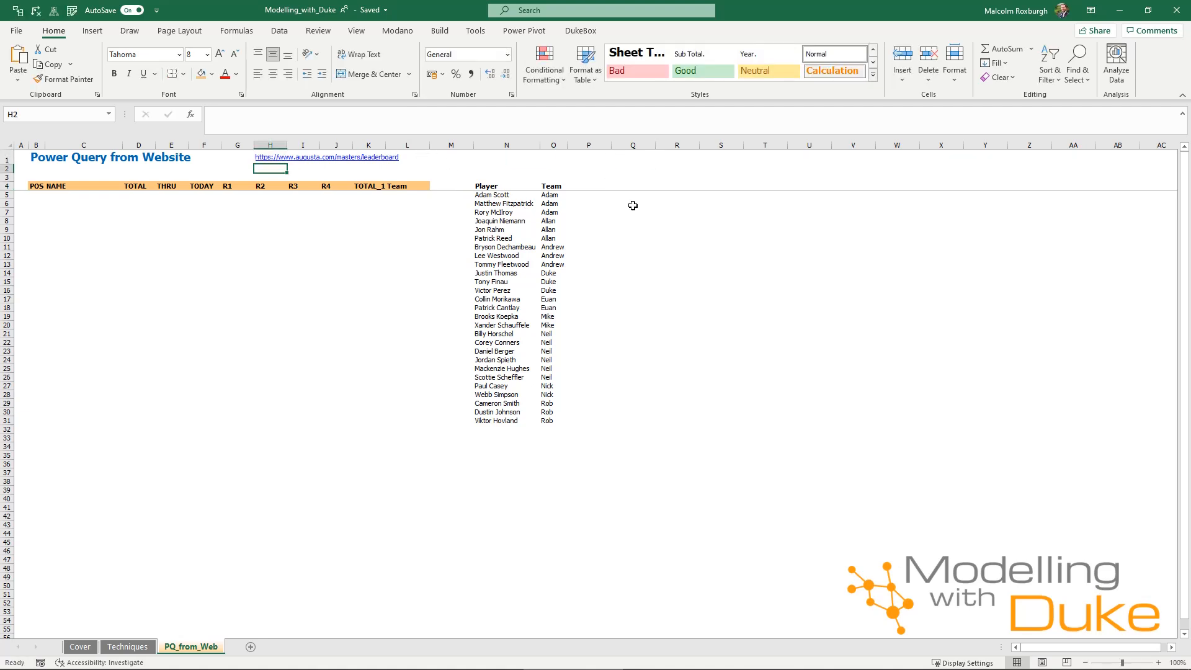
- From cell Q4, import web data from the copied URL and open the 2021 Masters Leaderboard table for transformation
left_click(638, 186)
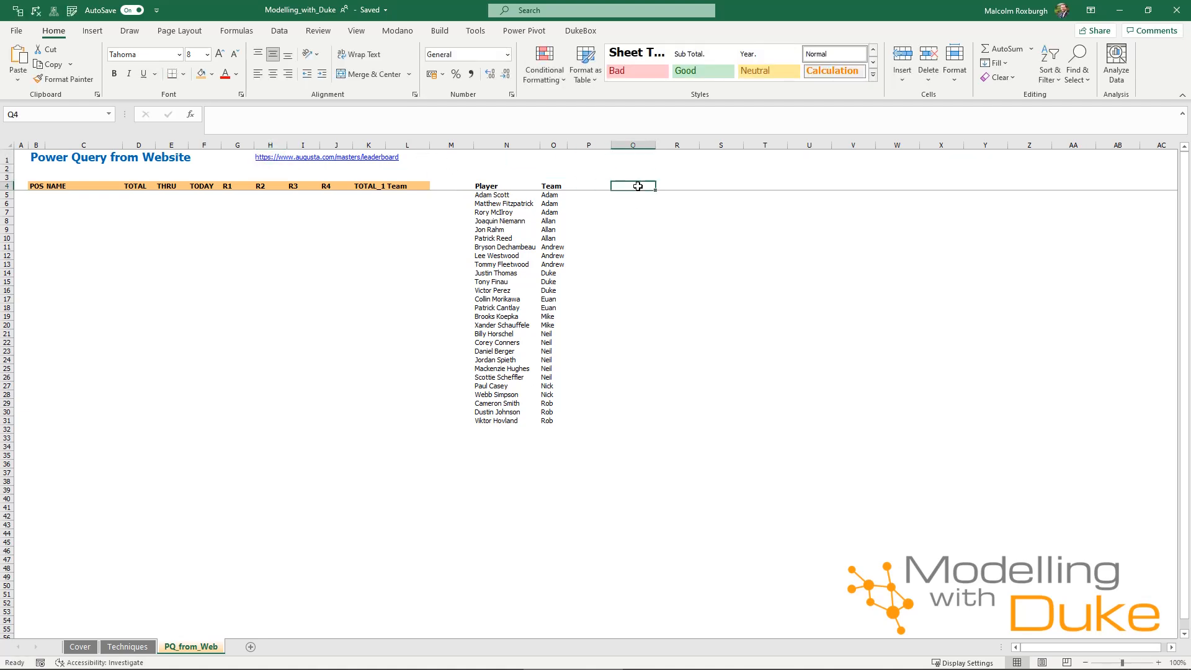
left_click(279, 31)
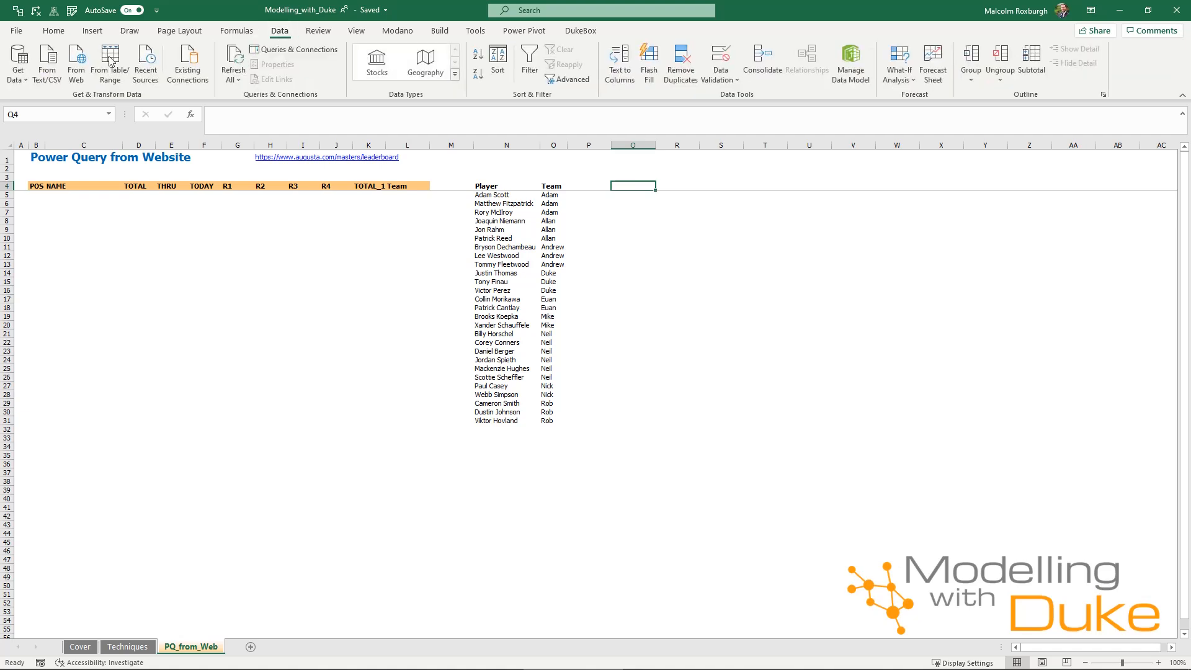
left_click(72, 70)
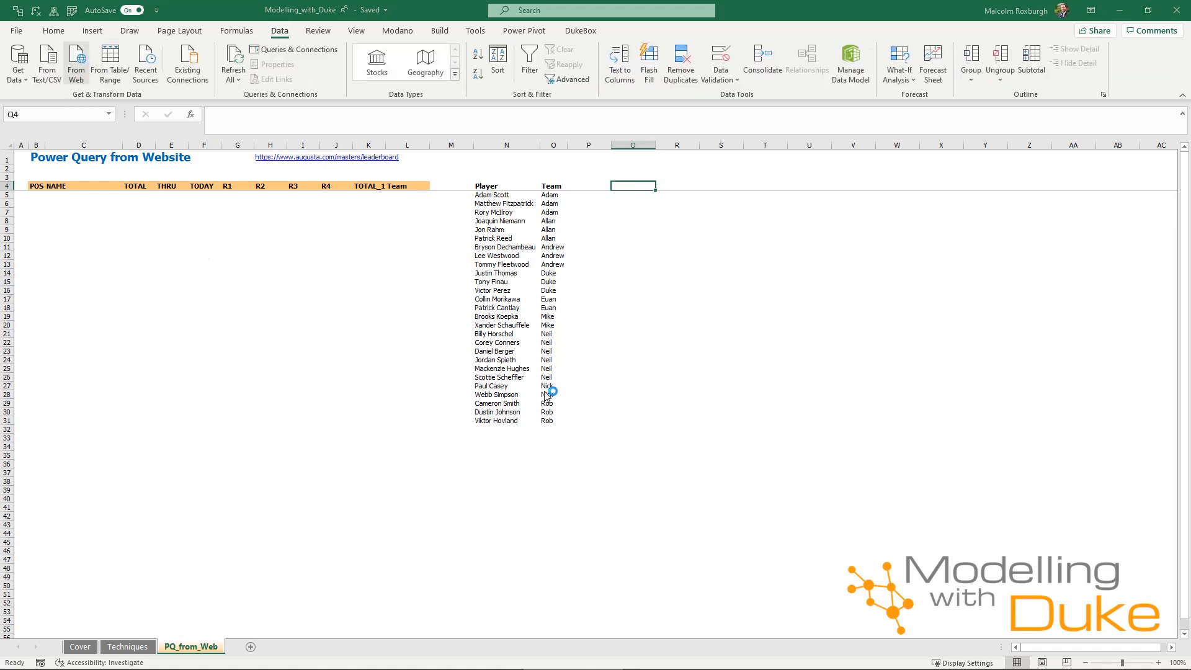
key("ctrl+v")
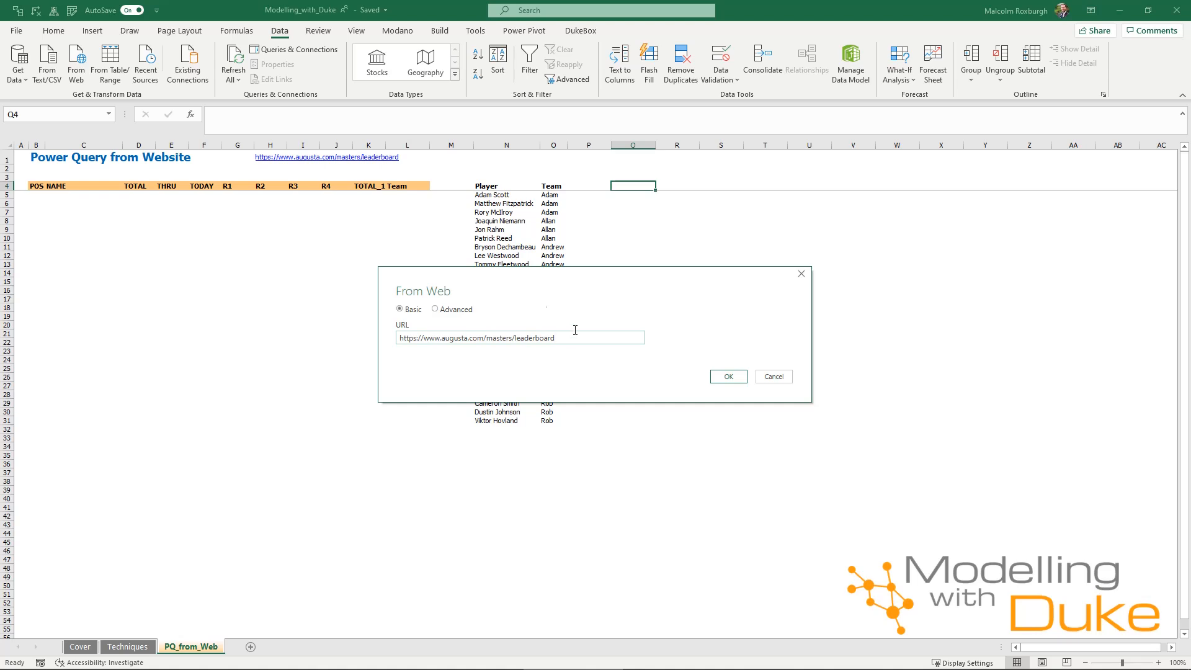
left_click(727, 376)
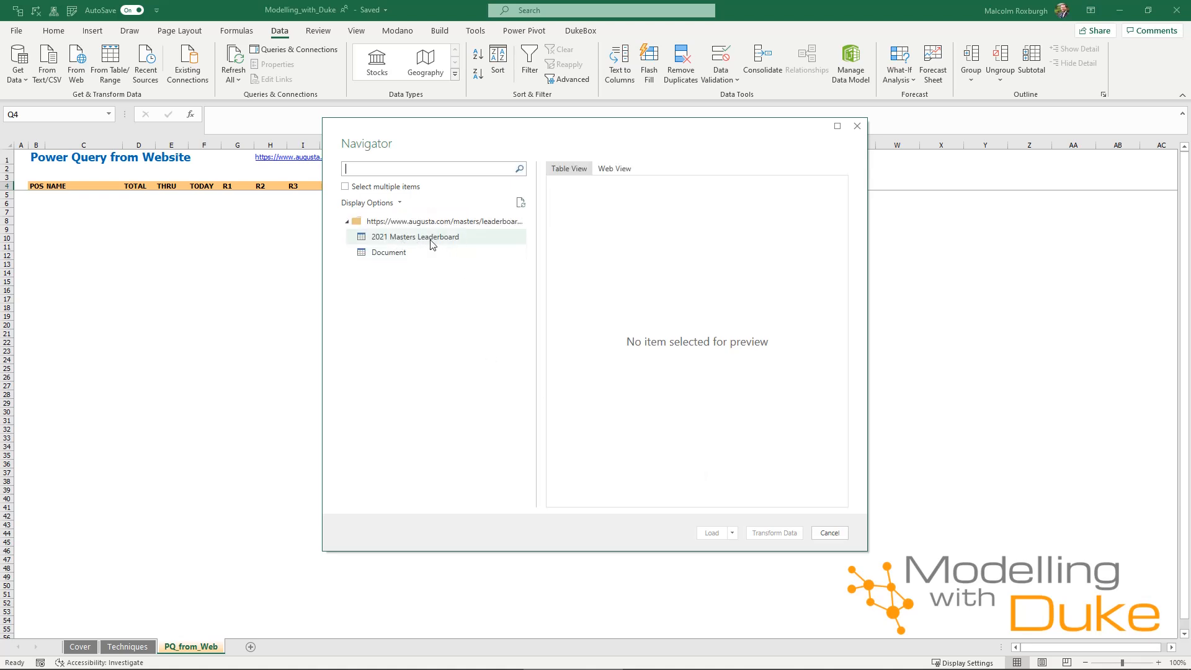
left_click(416, 240)
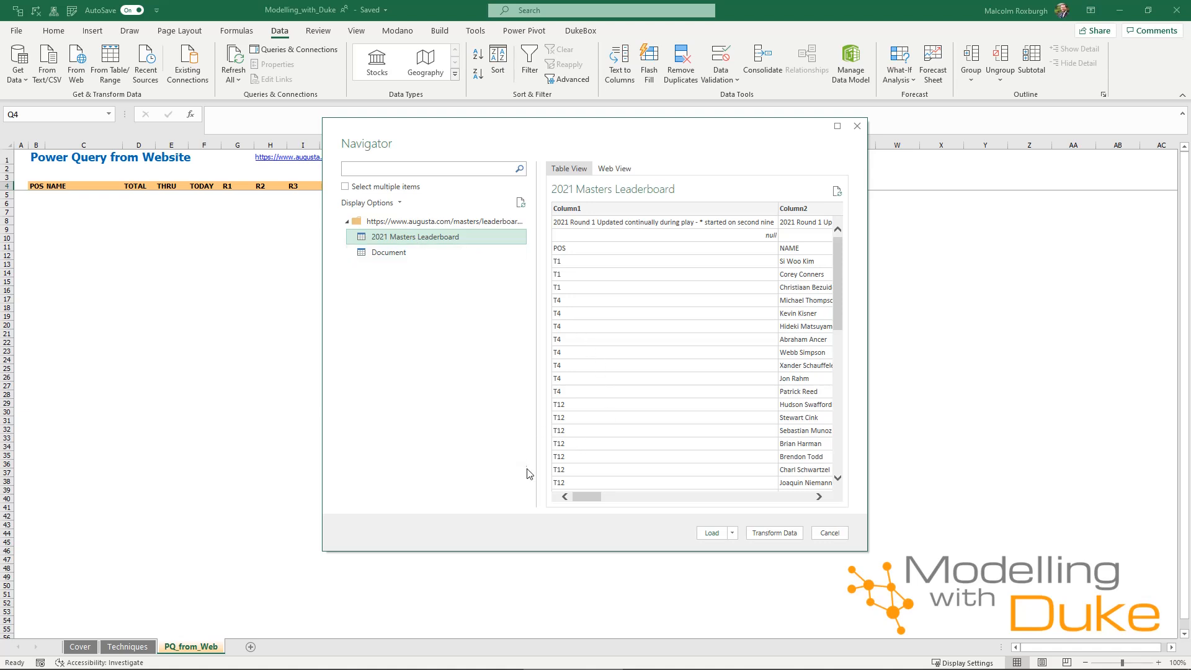
left_click(777, 537)
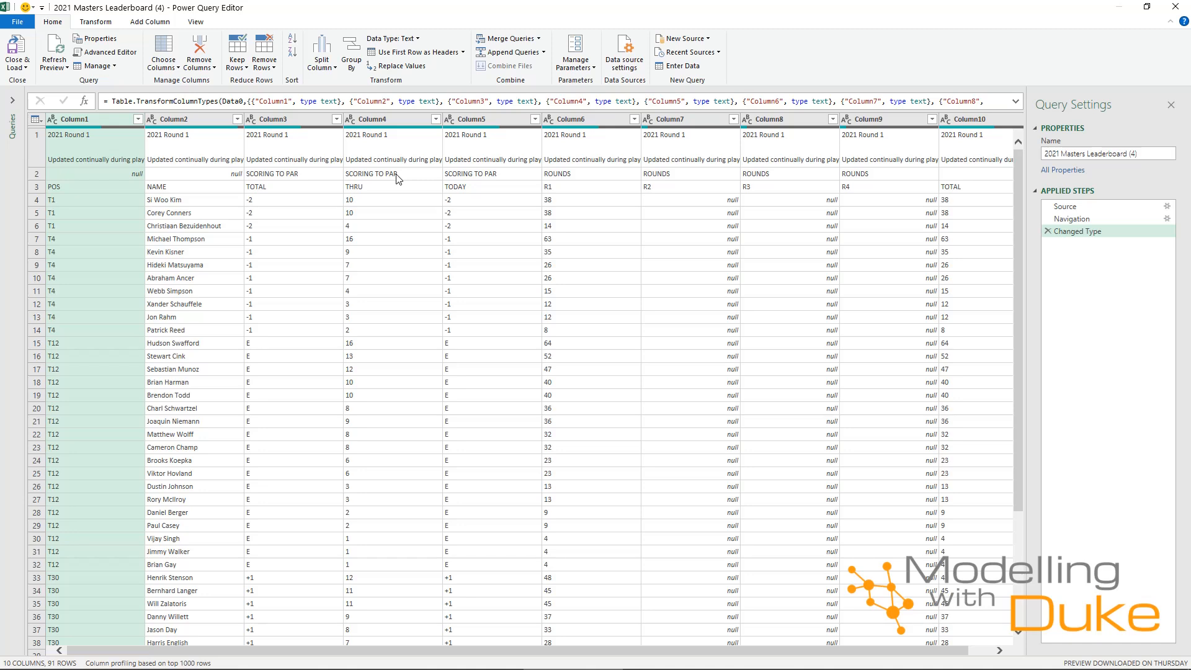
- Remove the top 2 rows of the query and promote the first remaining row to column headers
left_click(265, 64)
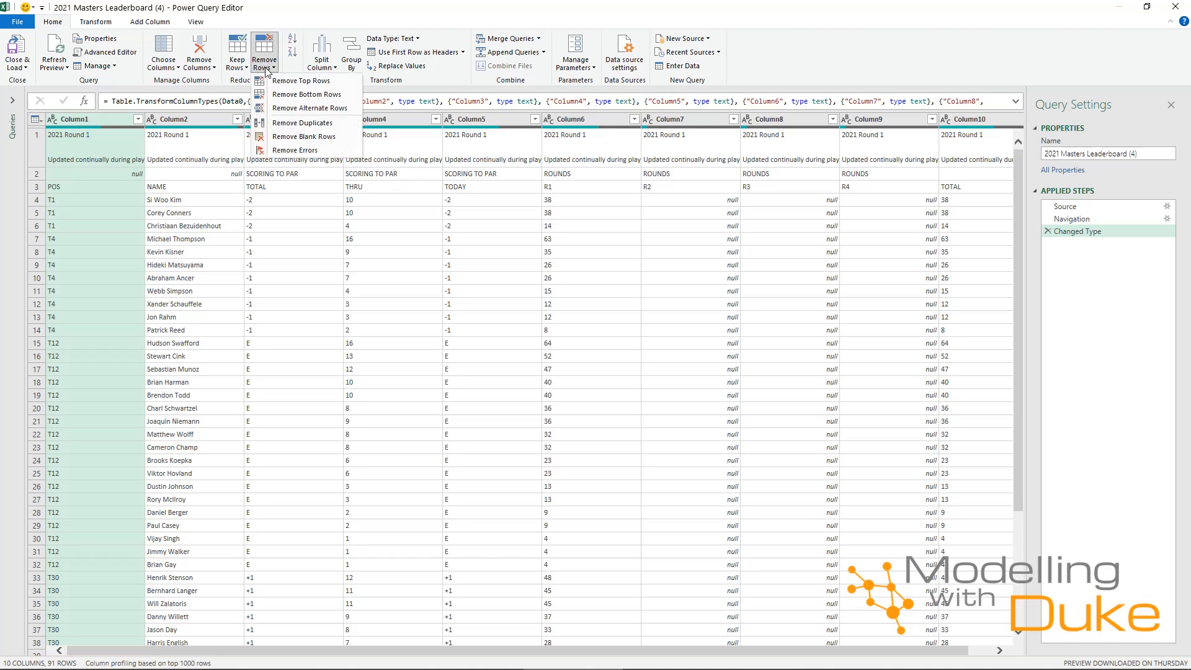
left_click(301, 81)
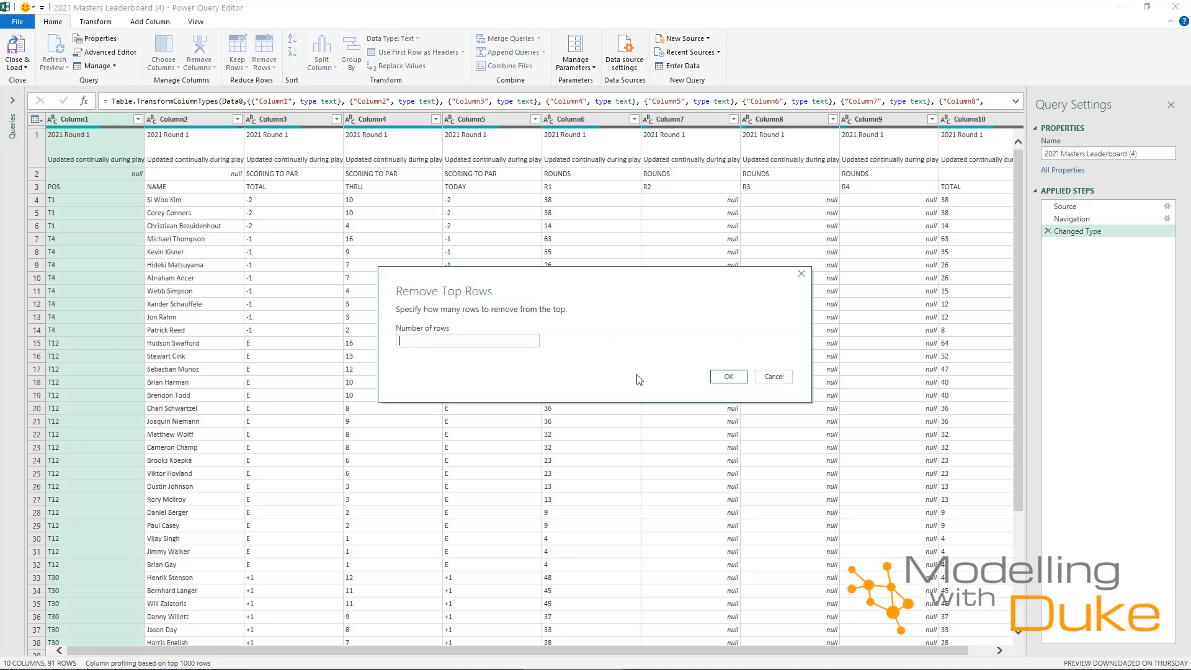
left_click(729, 377)
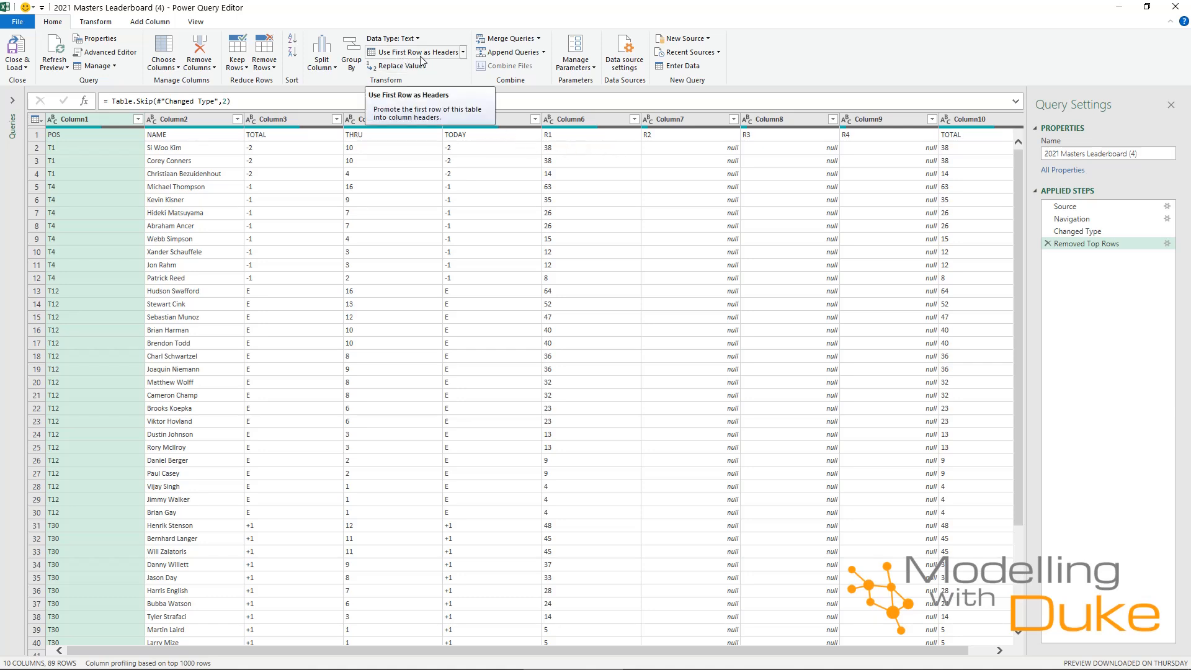
left_click(397, 56)
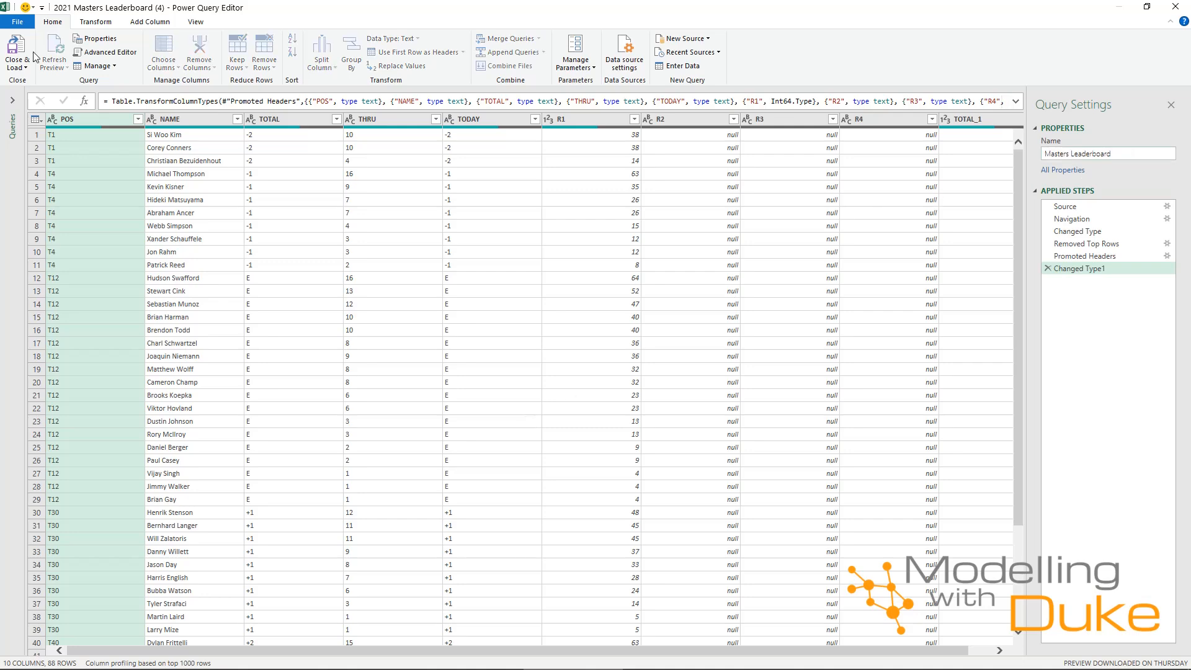
- Load the query, named Masters Leaderboard, to a new worksheet and dismiss the list of workbook queries
left_click(16, 50)
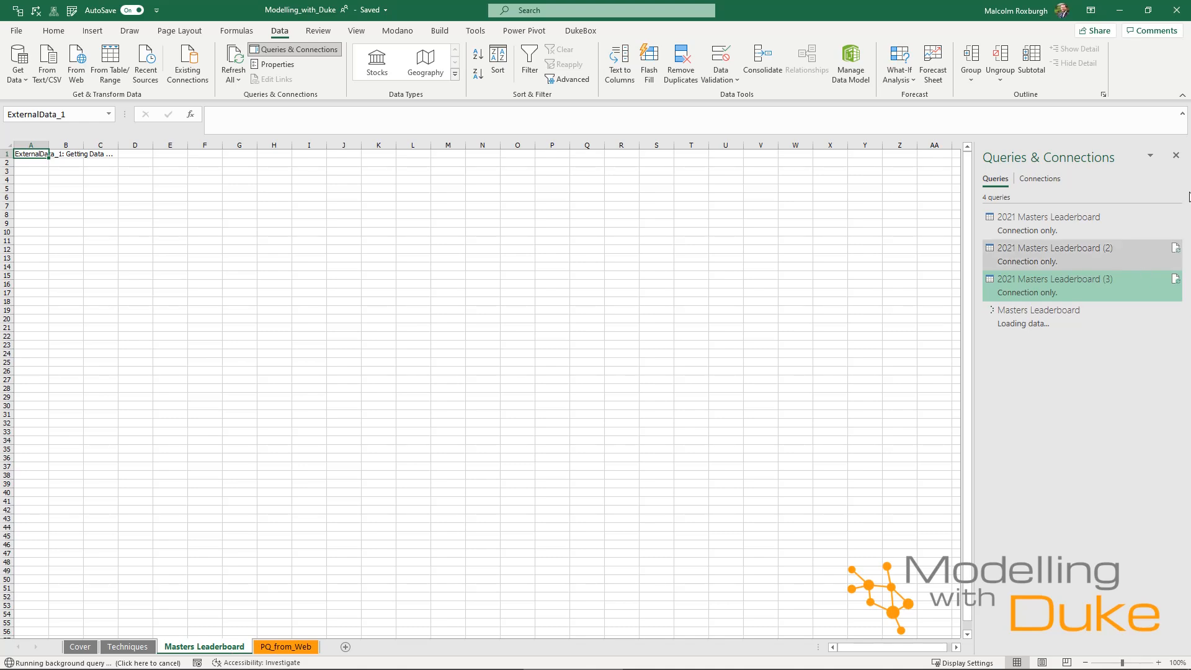
left_click(1176, 155)
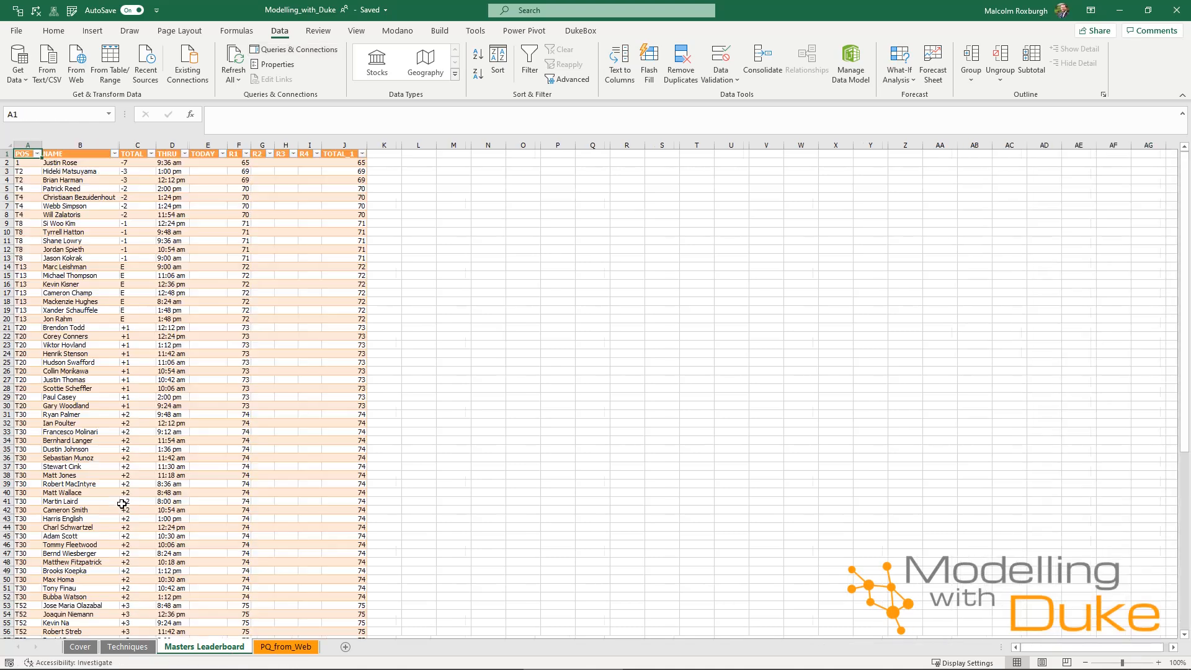
- Copy the whole Masters Leaderboard table into the PQ_from_Web sheet starting at cell Q4
key("ctrl+a")
key("ctrl+c")
key("ctrl+Page_Down")
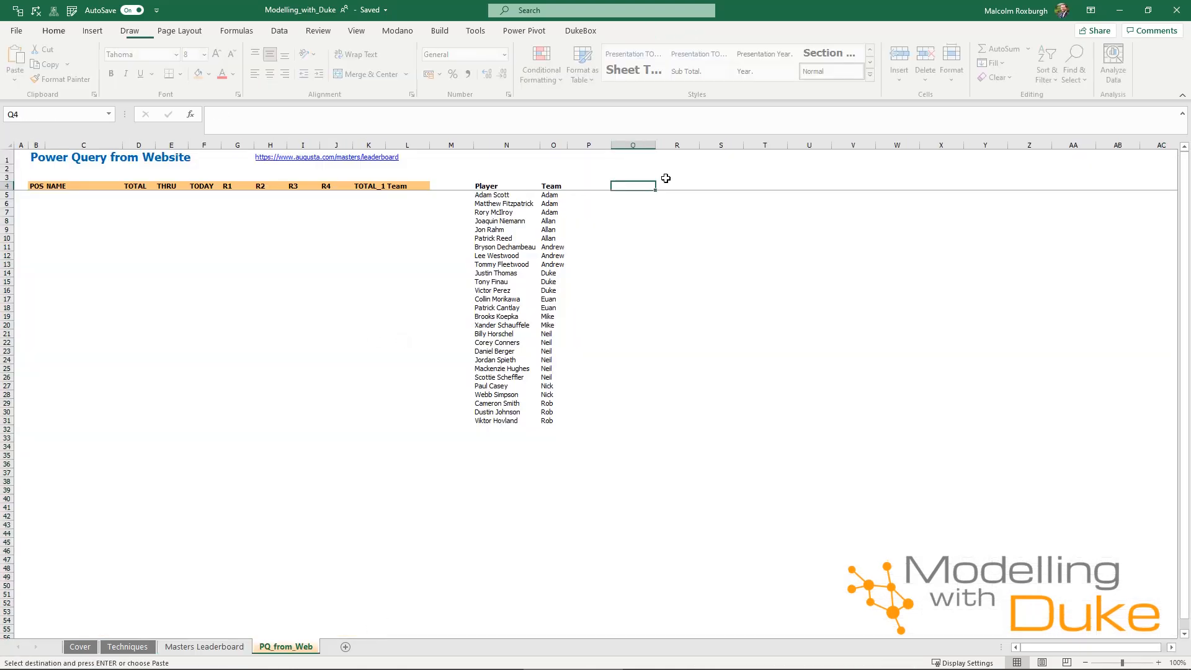
key("Return")
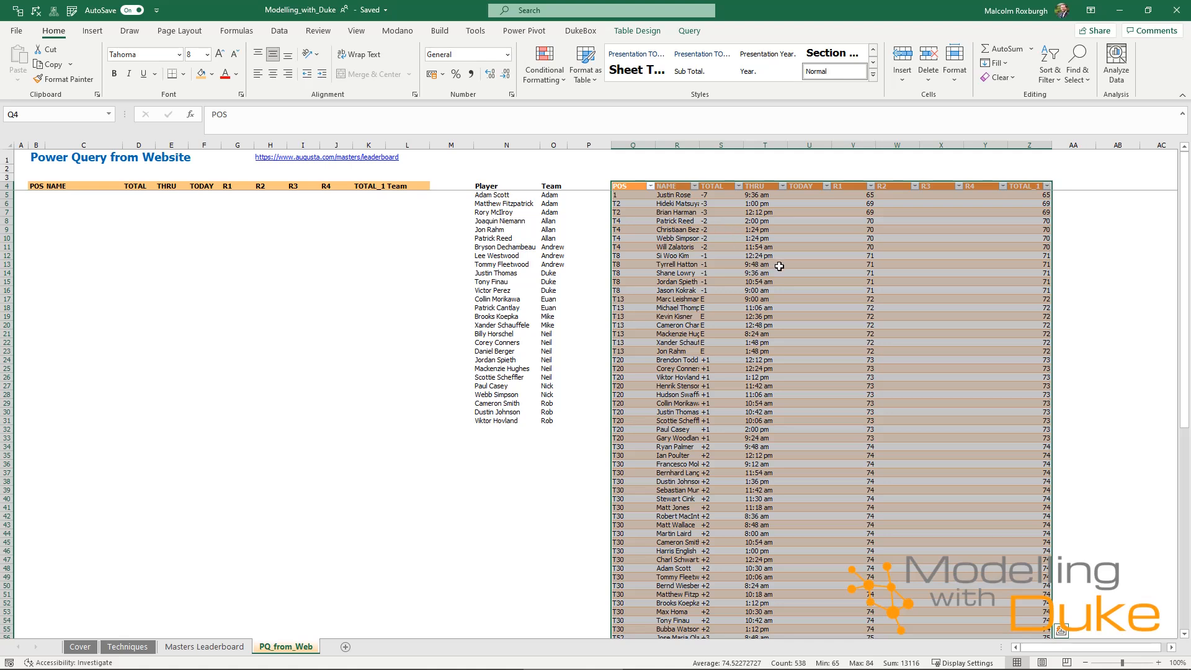
left_click(873, 247)
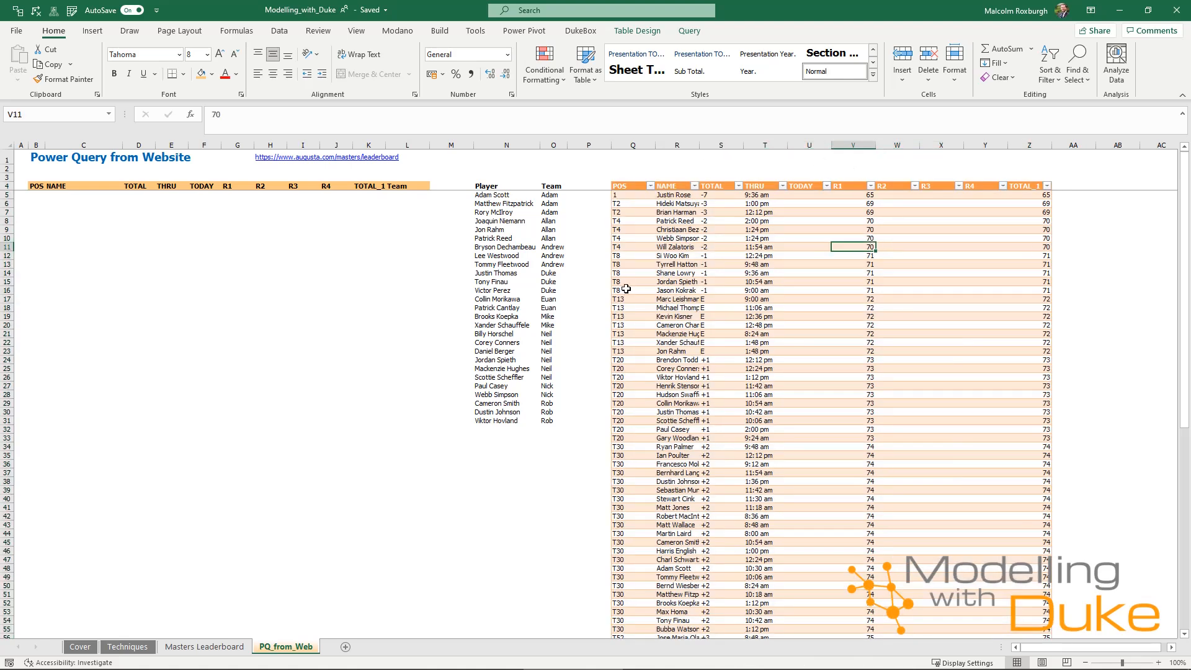
- Add a Team column to the pasted leaderboard table by entering the header in AA4
left_click_drag(551, 186, 540, 413)
left_click(1073, 185)
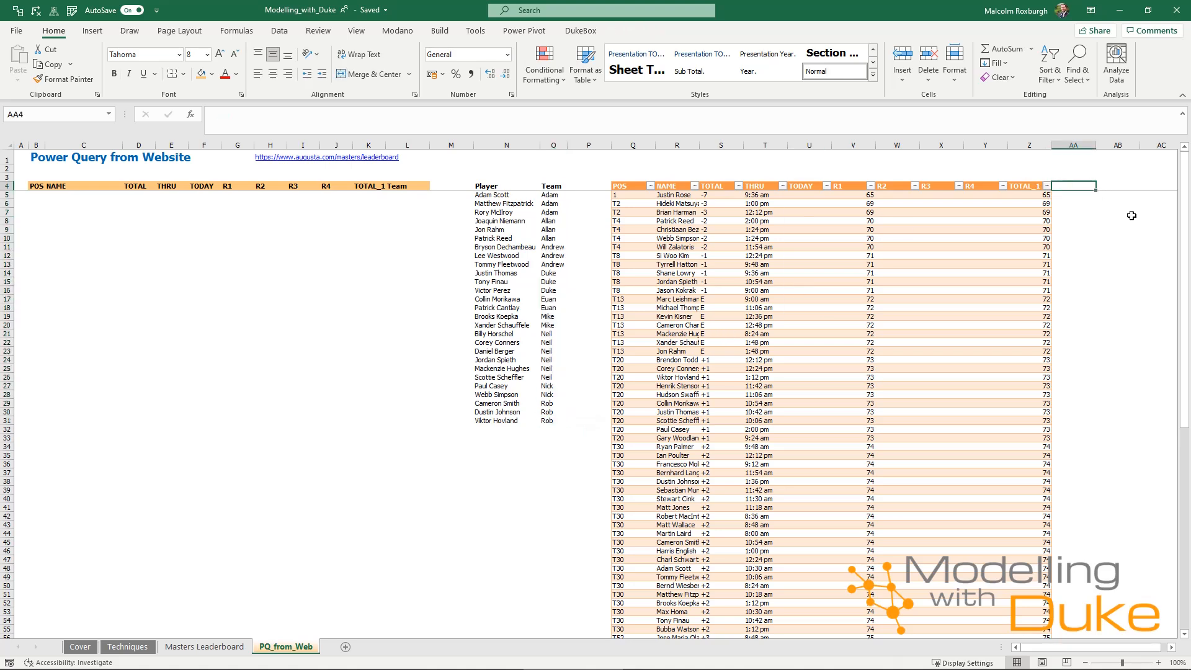
type("Team")
key("Return")
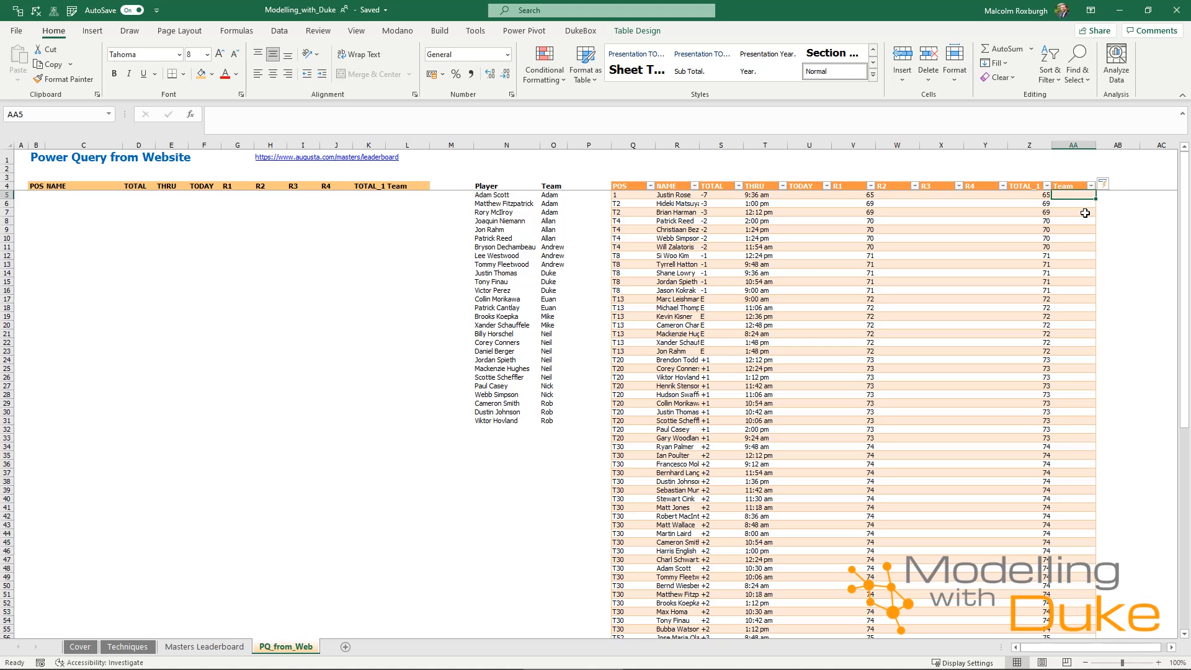
type("=xlo")
key("Tab")
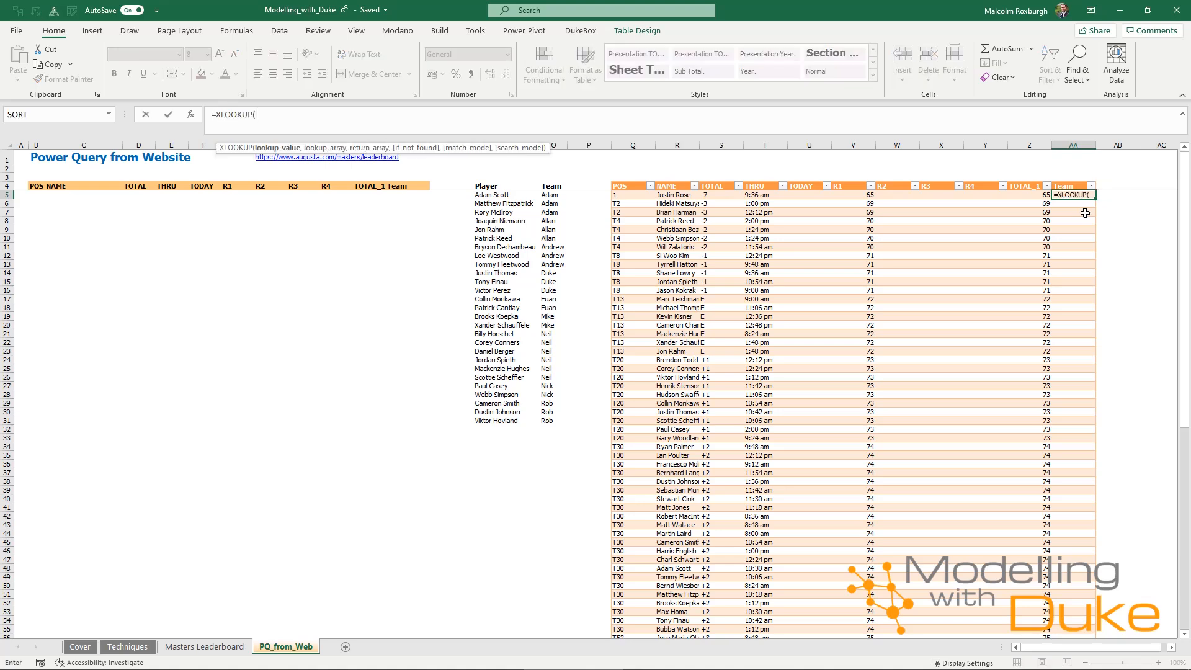
key("Left")
key("Left")
key("Left")
key("Left")
key("Left")
key("Left")
key("Left")
key("Left")
key("Left")
key("Left")
key("Right")
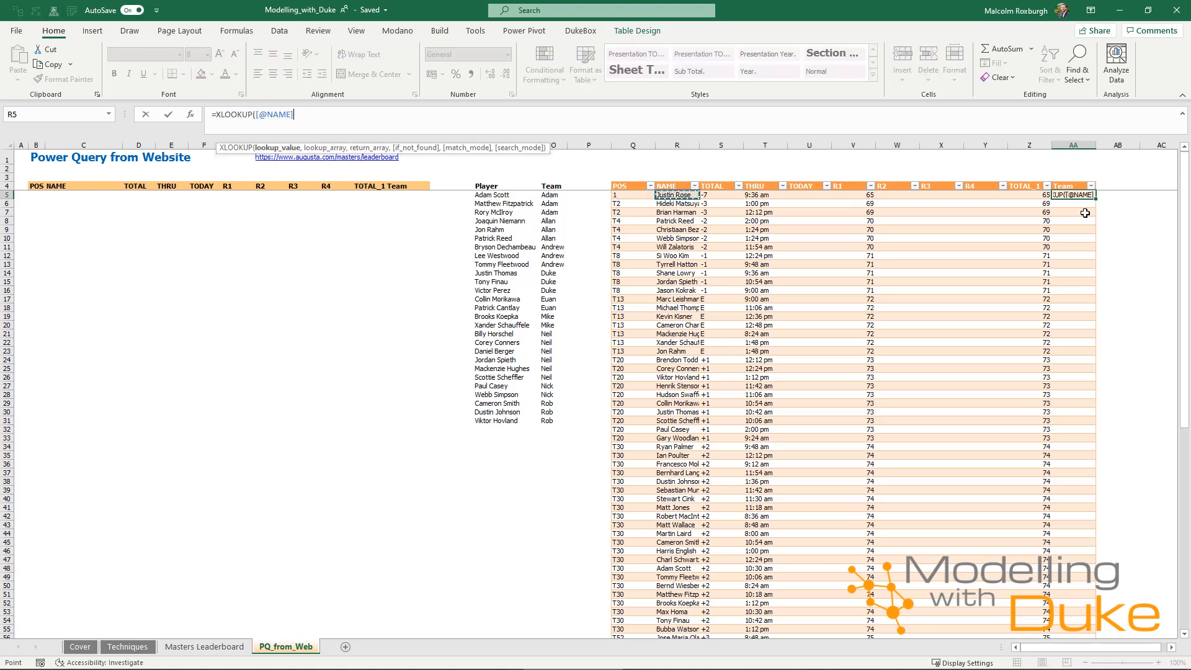
- Set the XLOOKUP lookup array to the absolute player range $N$5:$N$31
type(",")
key("Left")
key("Left")
key("Left")
key("Left")
key("Left")
key("Left")
key("Left")
key("Left")
key("Left")
key("Left")
key("Left")
key("Left")
key("Left")
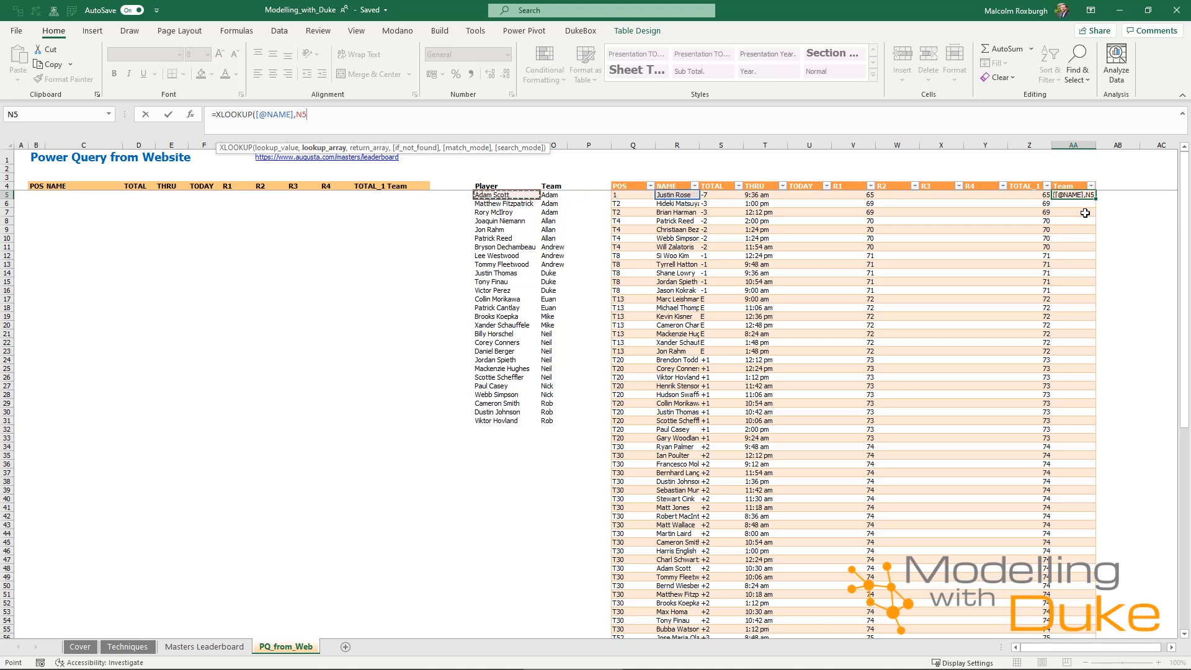
key("ctrl+shift+Down")
key("F4")
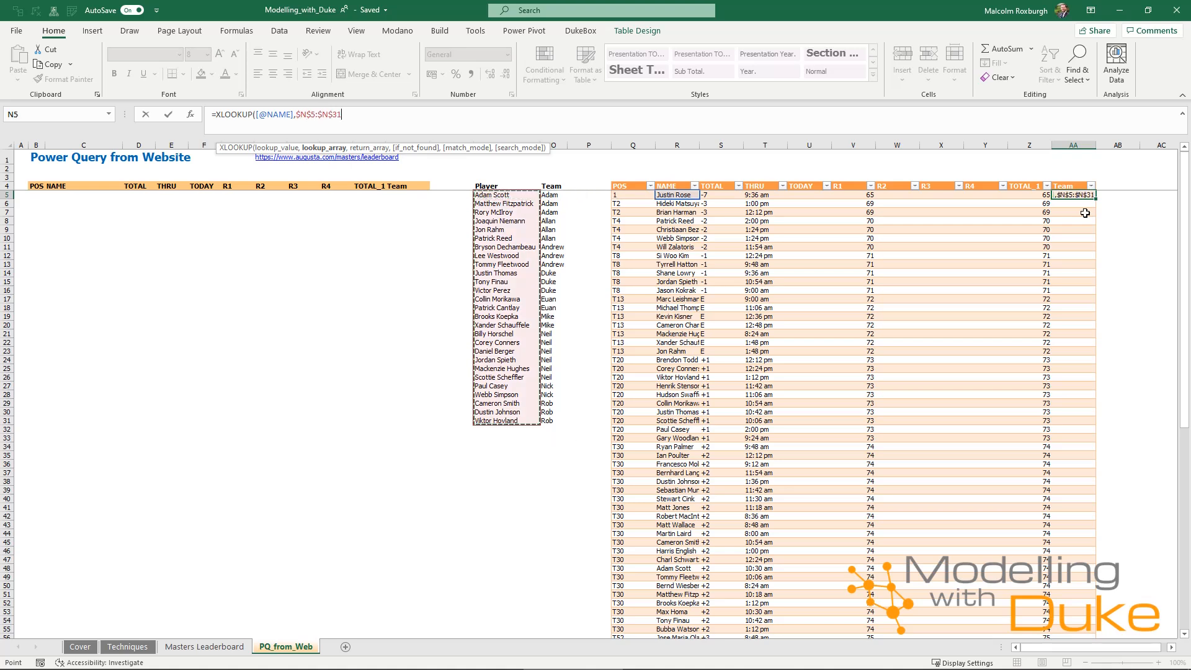
- Use $O$5:$O$31 as the XLOOKUP return array with 0 for players not found, and complete the formula
type(",")
key("Left")
key("Left")
key("Left")
key("Left")
key("Left")
key("Left")
key("Left")
key("Left")
key("Left")
key("Left")
key("Left")
key("Left")
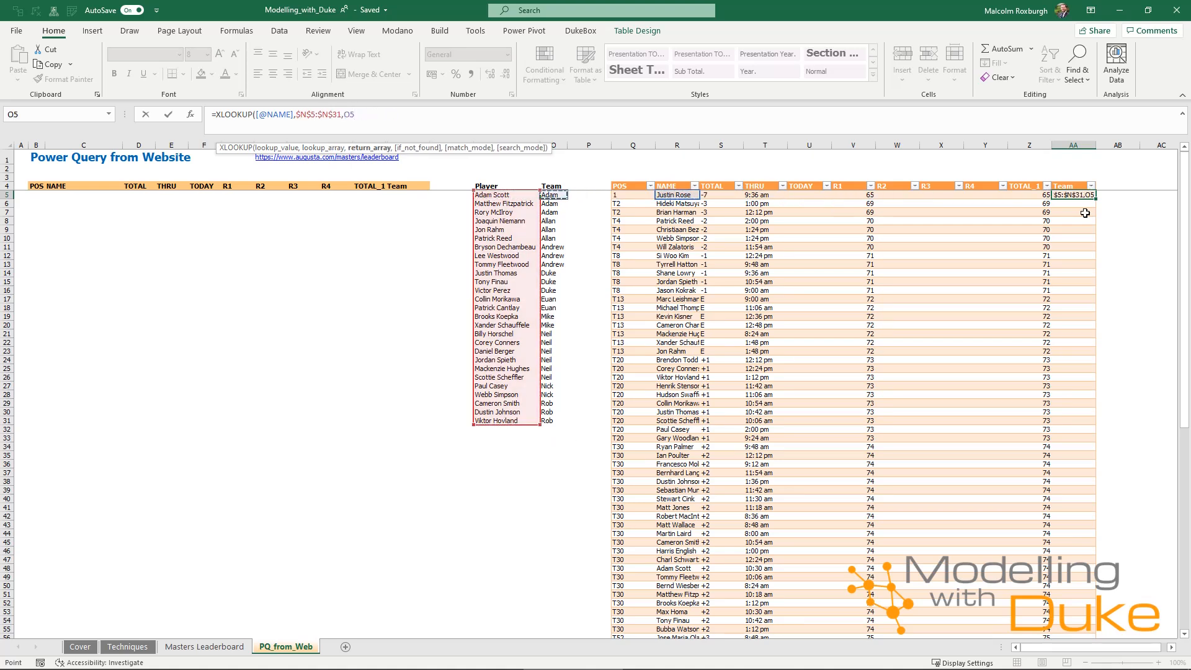
key("ctrl+shift+Down")
key("F4")
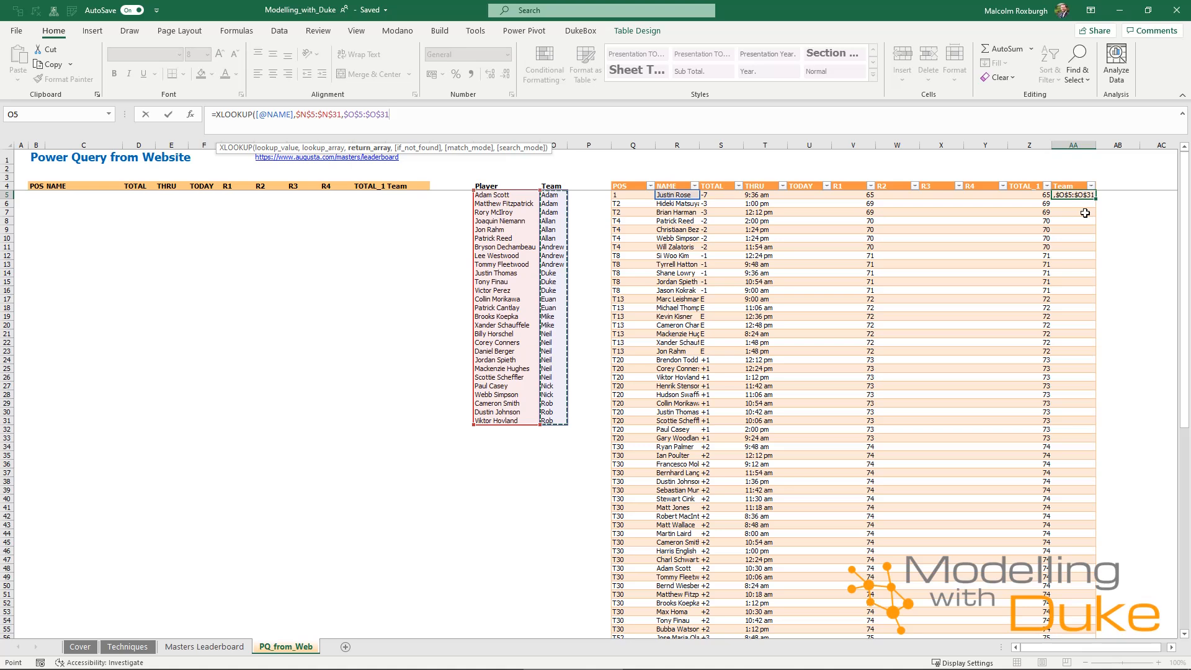
type(",0")
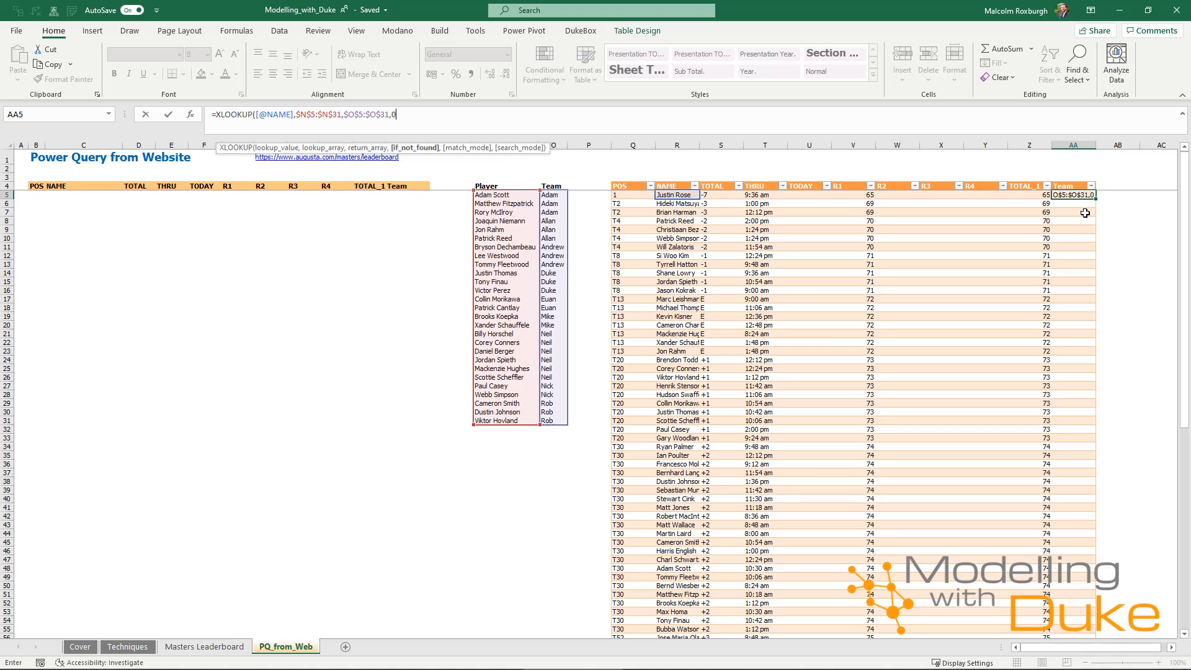
key("Return")
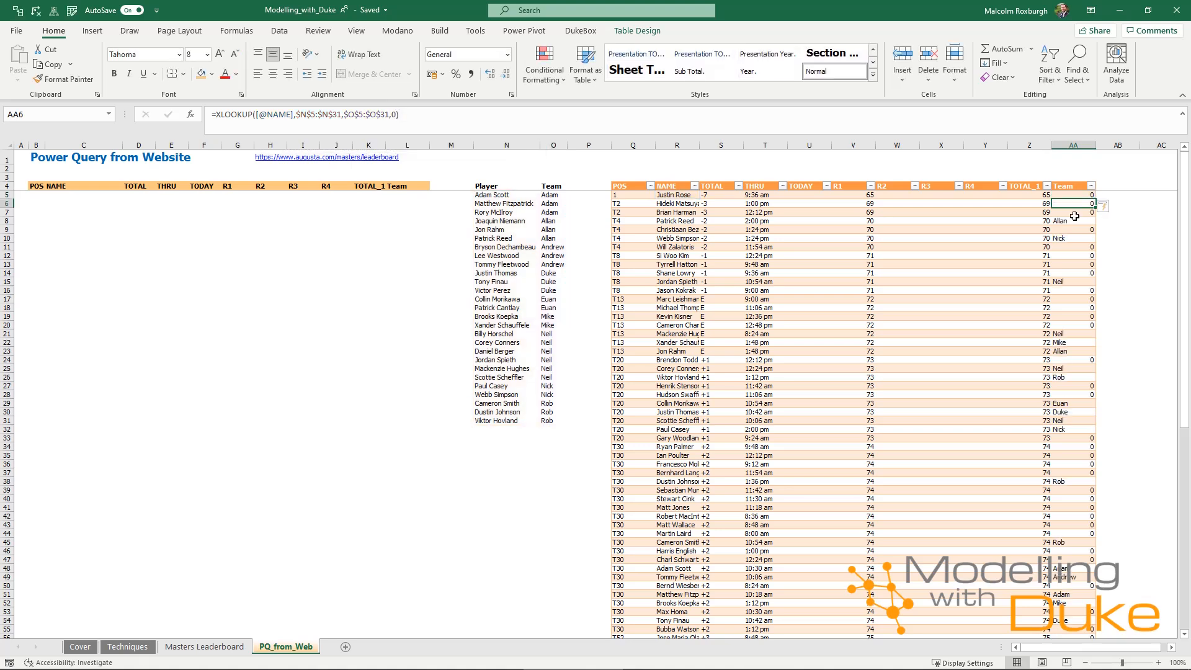
- Centre the values in the leaderboard table's Team column
key("alt+h")
key("a")
key("c")
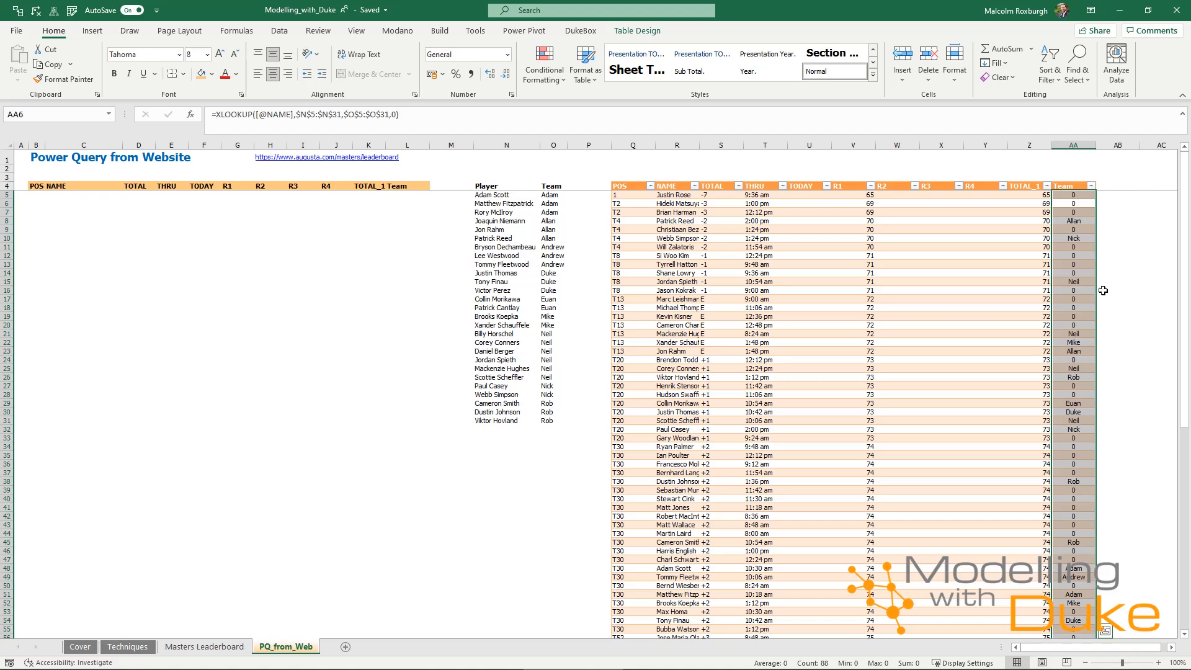
left_click(1087, 238)
key("shift+Left")
key("shift+Down")
key("shift+Down")
key("shift+Down")
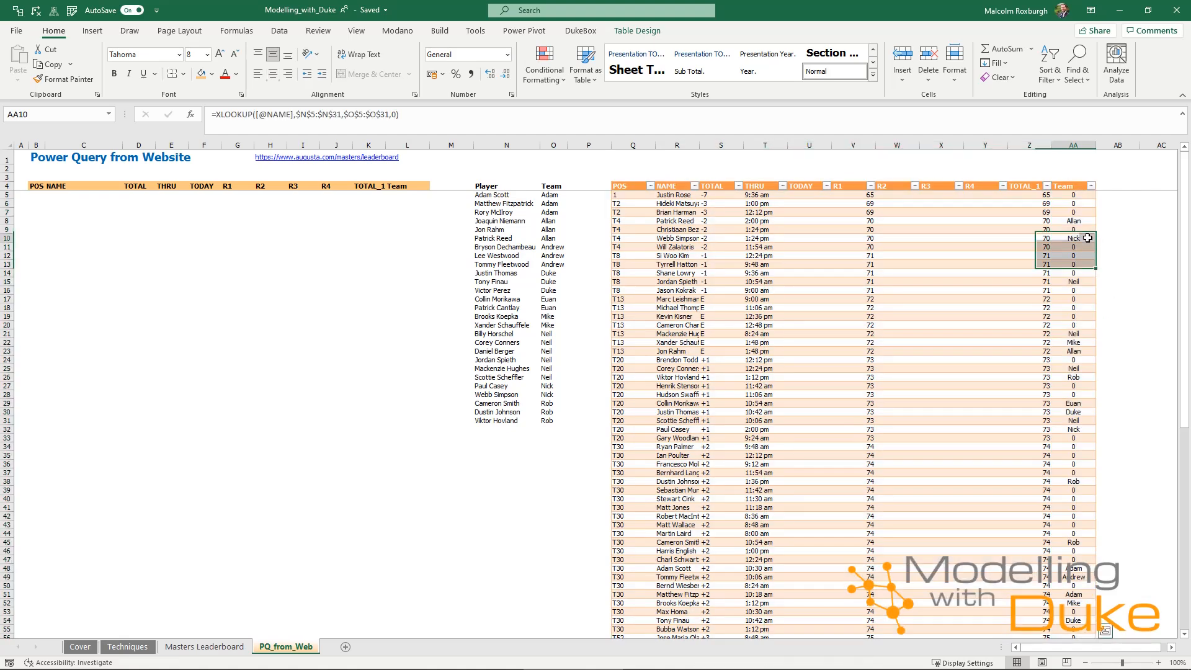
left_click(1088, 237)
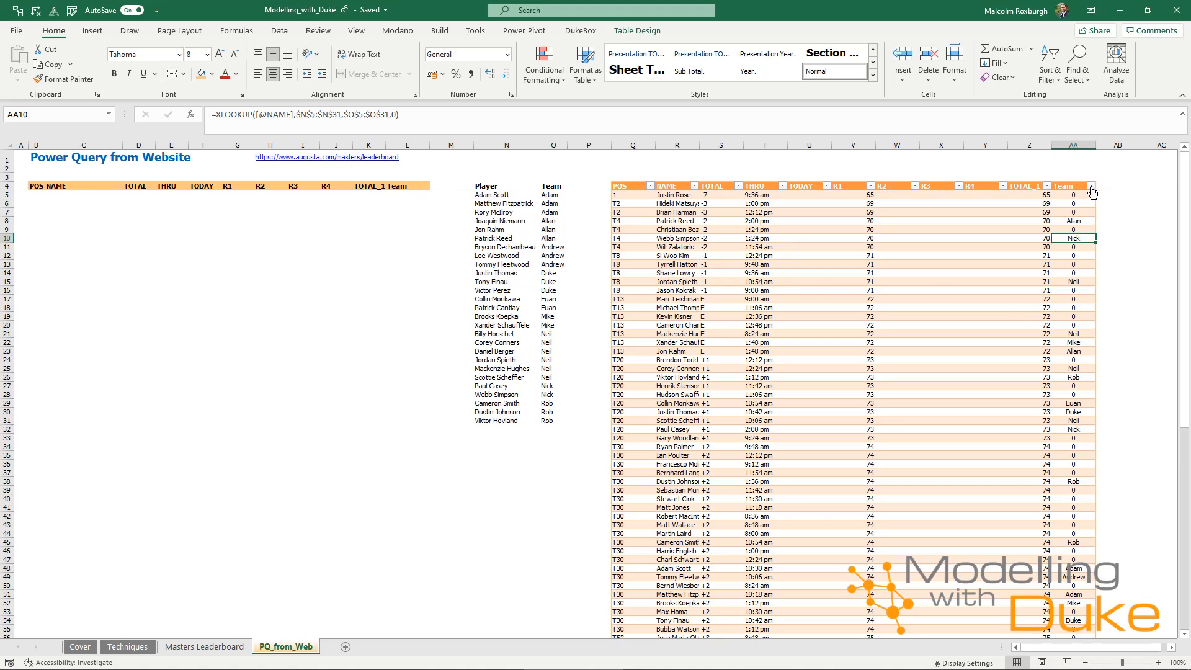
- In B5, enter a FILTER formula that returns the Masters_Leaderboard rows where Masters_Leaderboard[Team]<>0
left_click(36, 194)
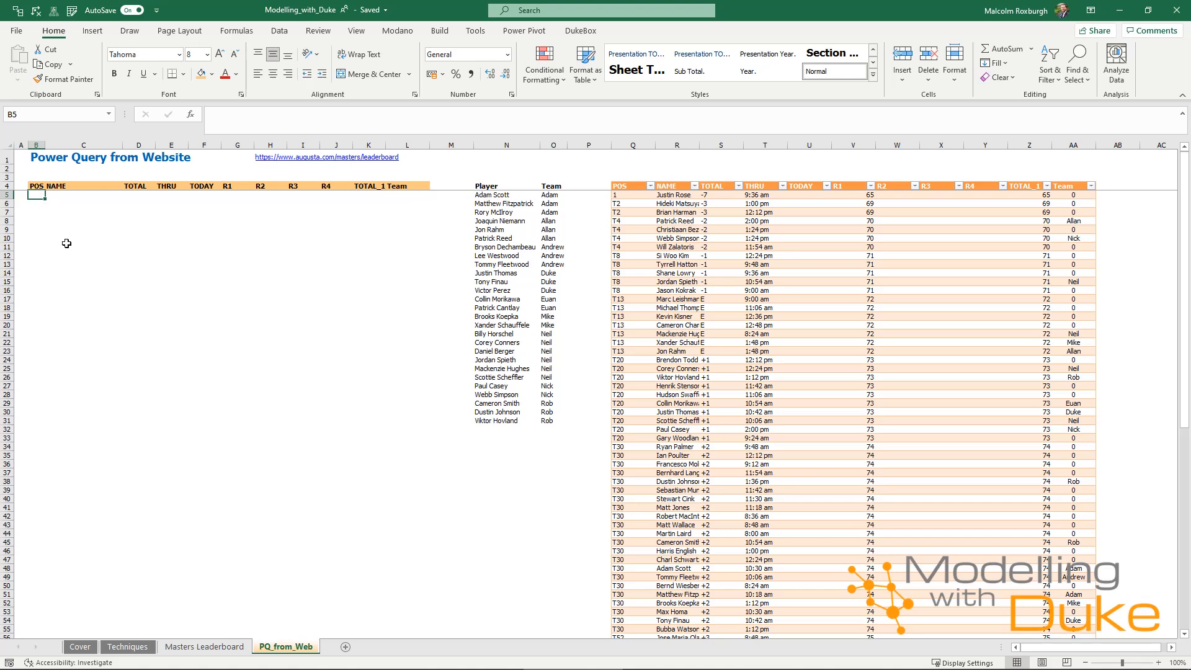
type("=")
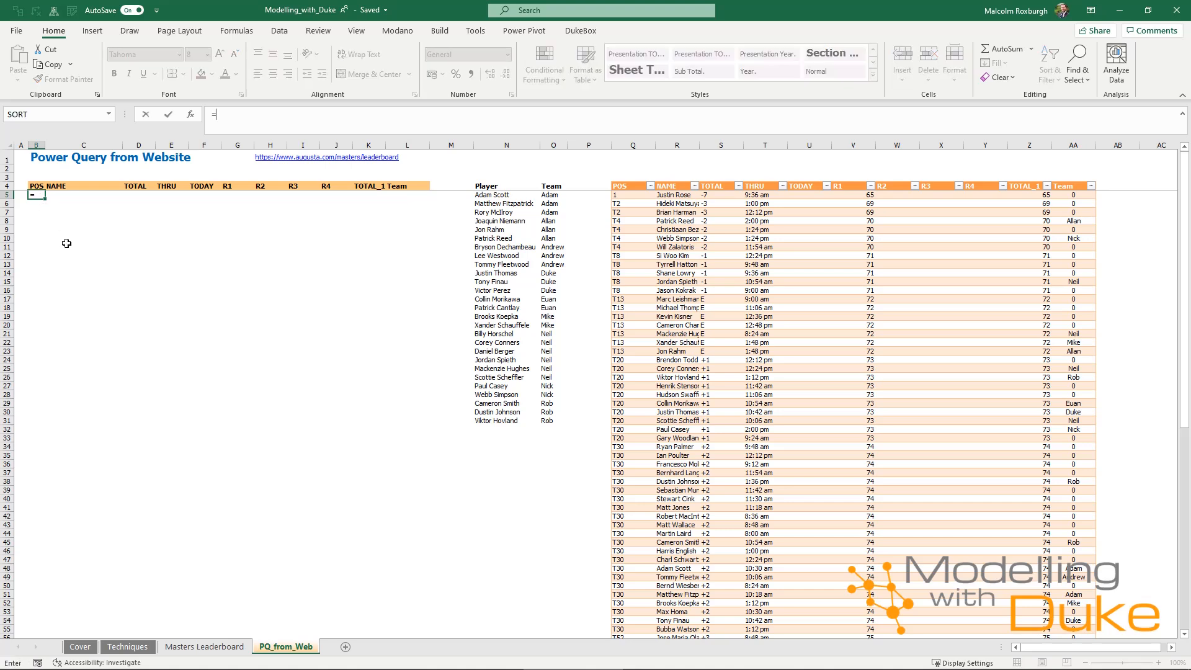
type("FILTER(")
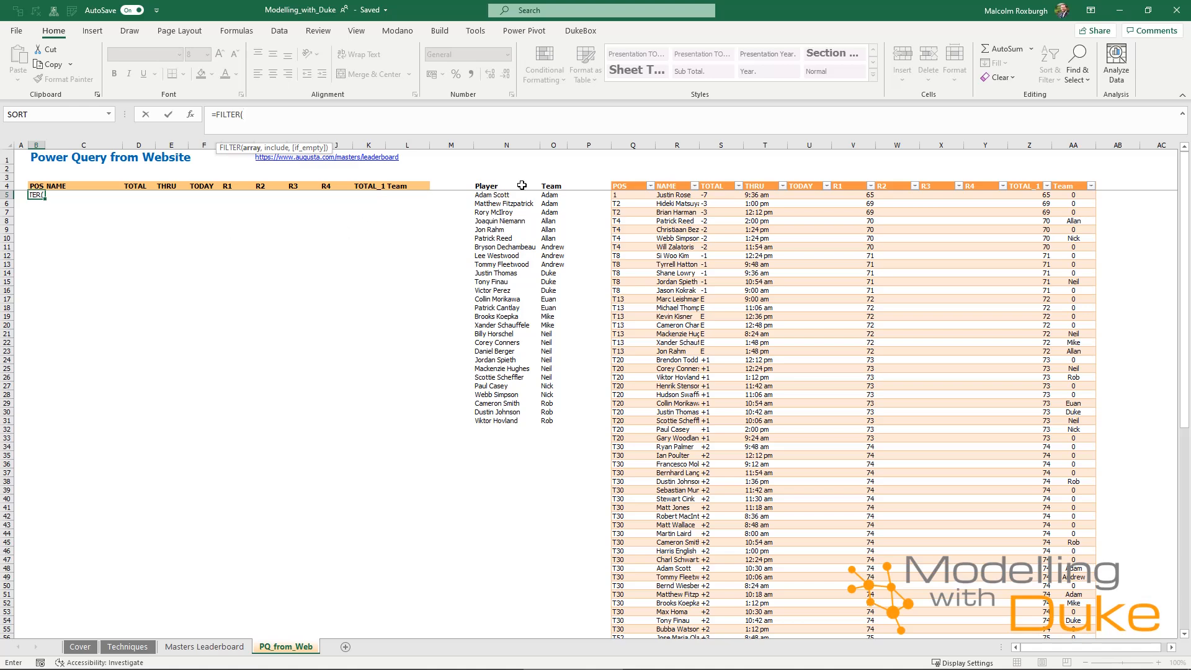
left_click(614, 196)
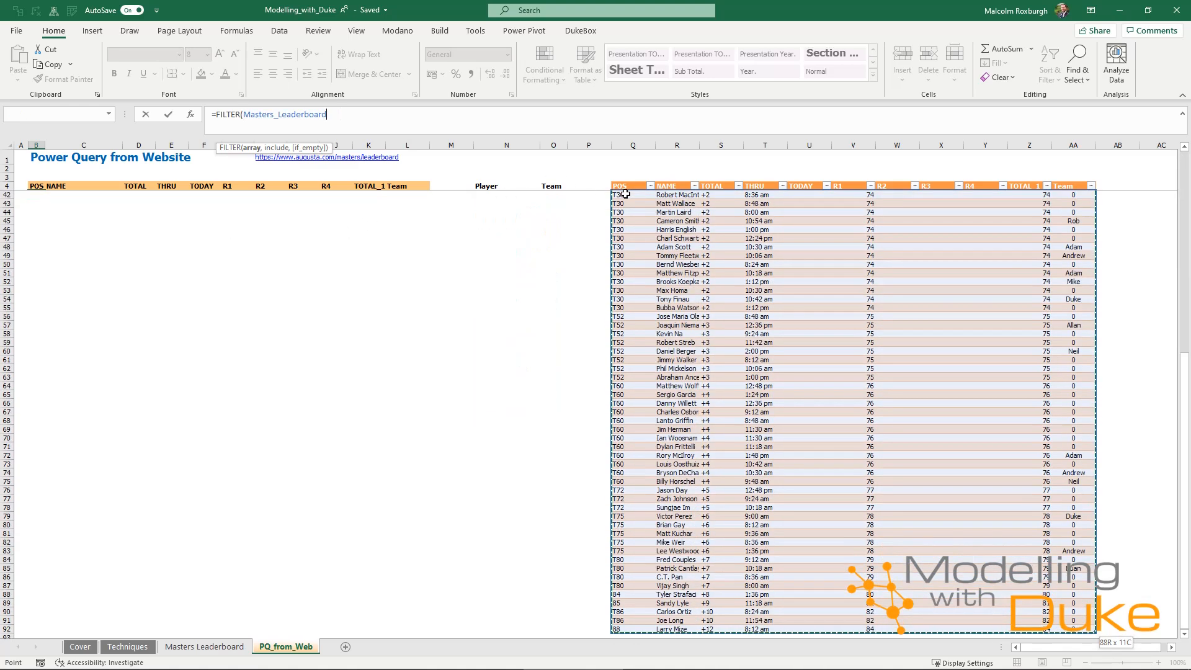
type(",")
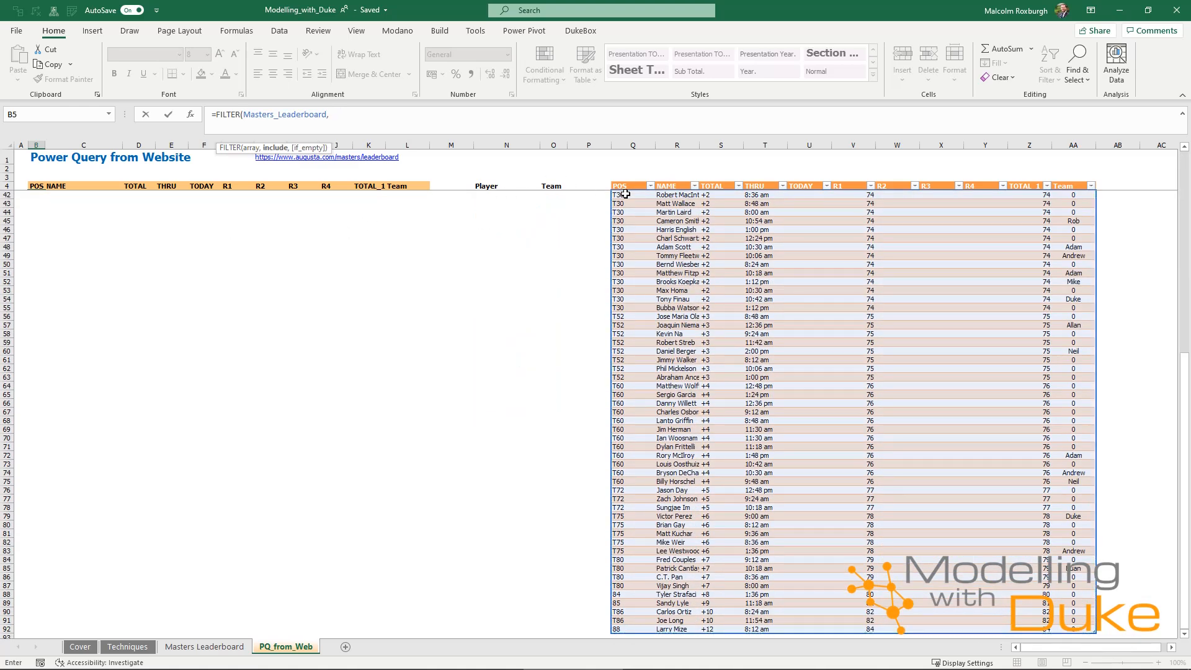
left_click(1060, 187)
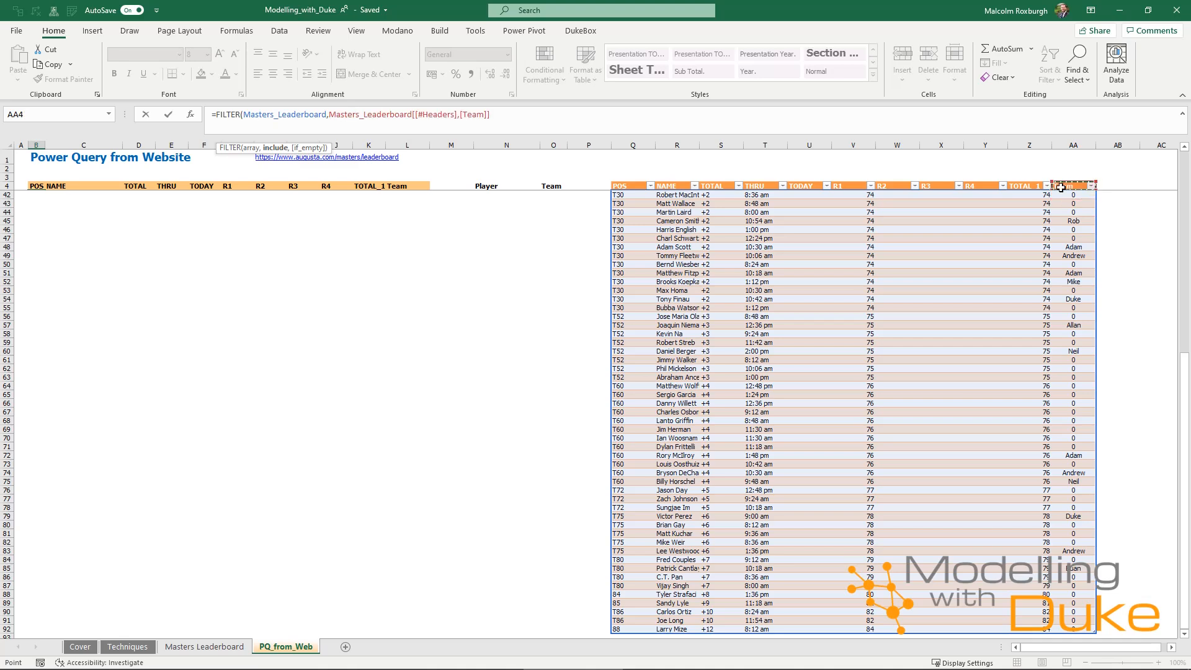
left_click(1061, 186)
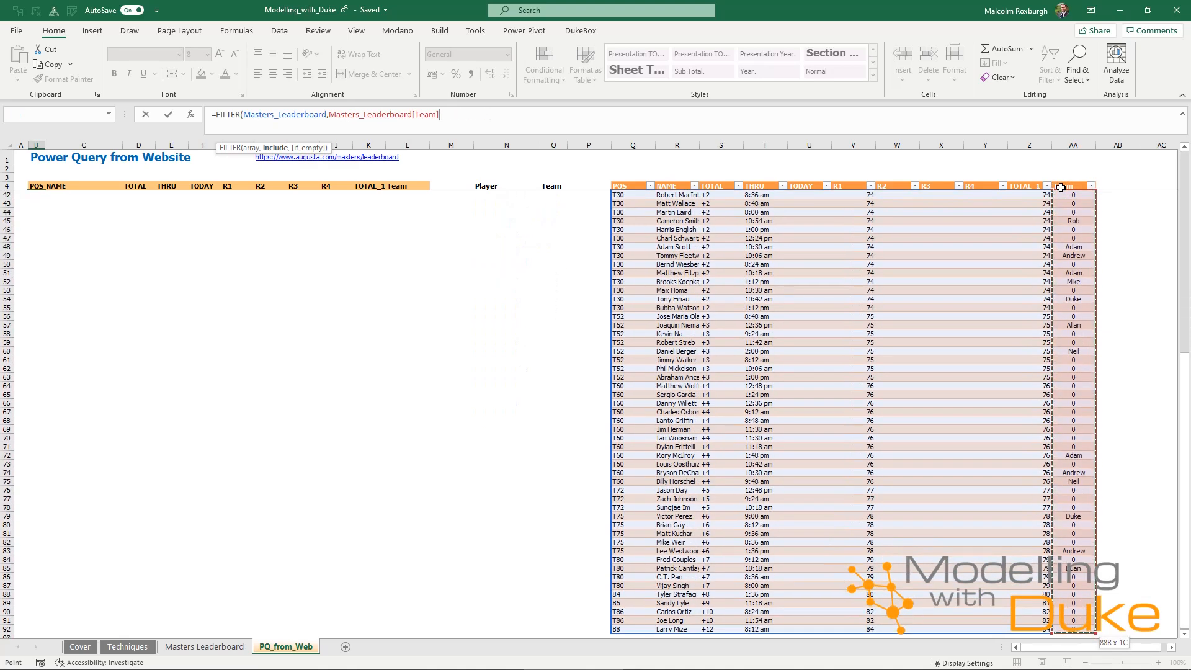
type("<>0)")
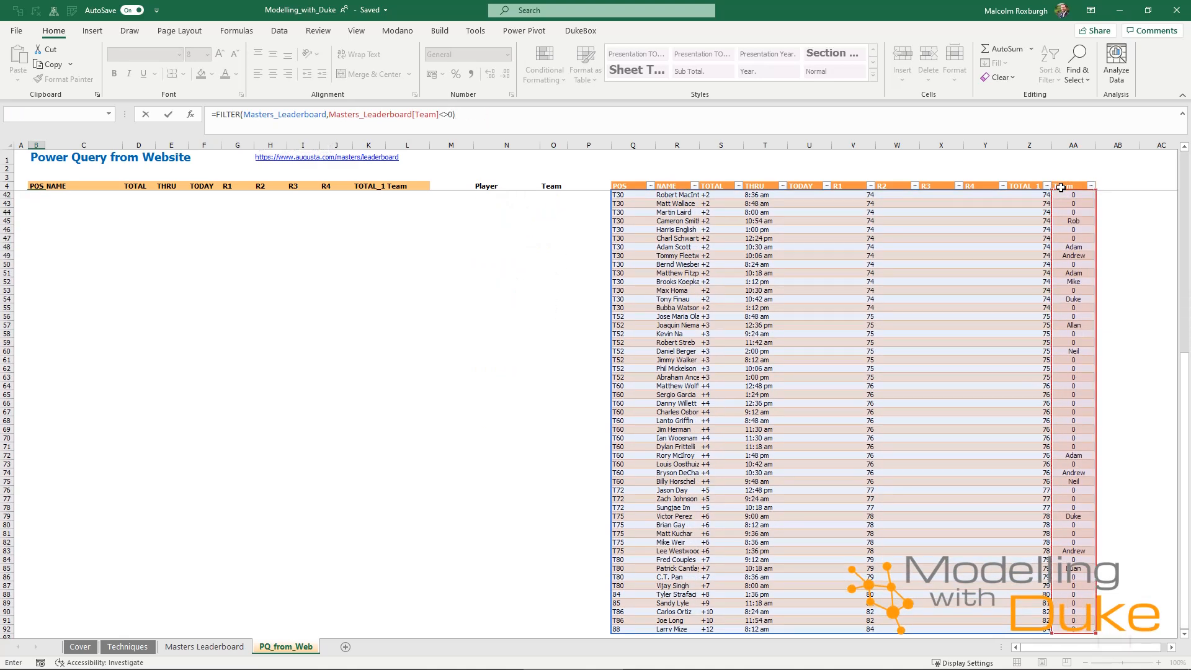
key("Return")
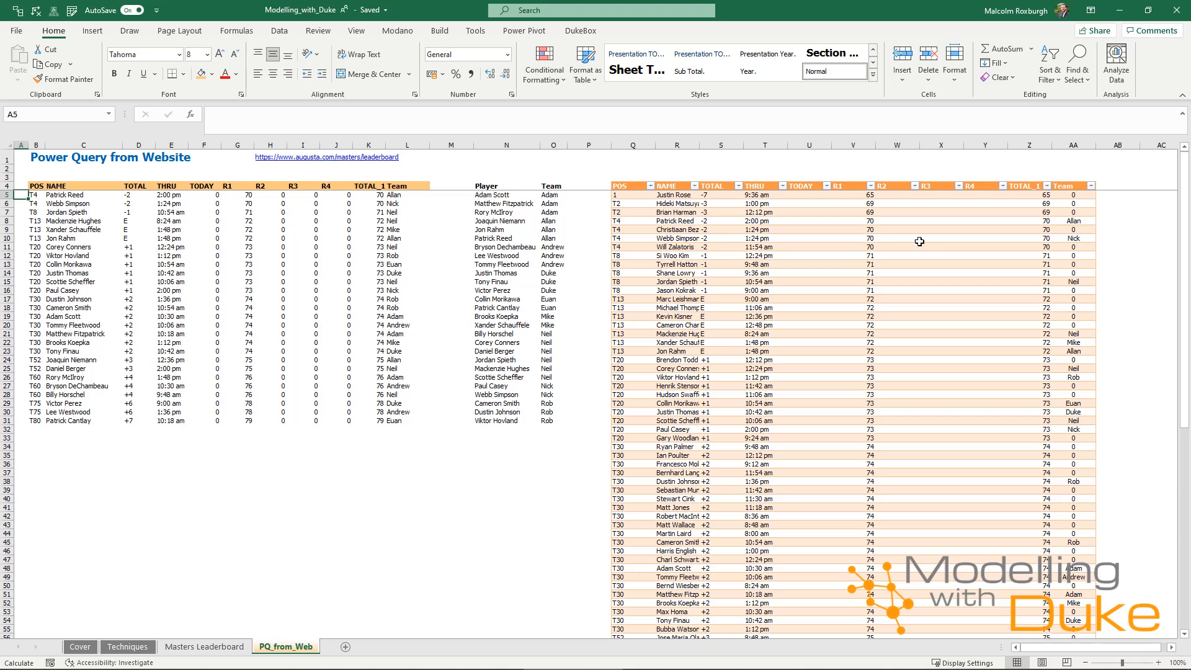
left_click(114, 266)
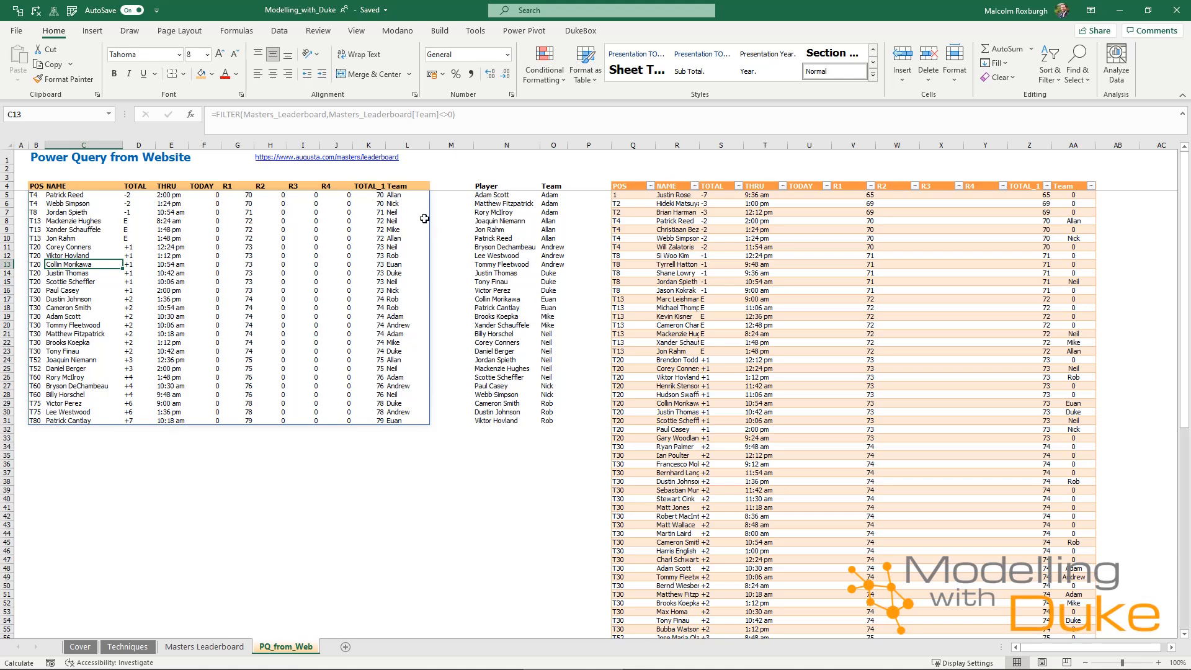
left_click_drag(56, 196, 407, 203)
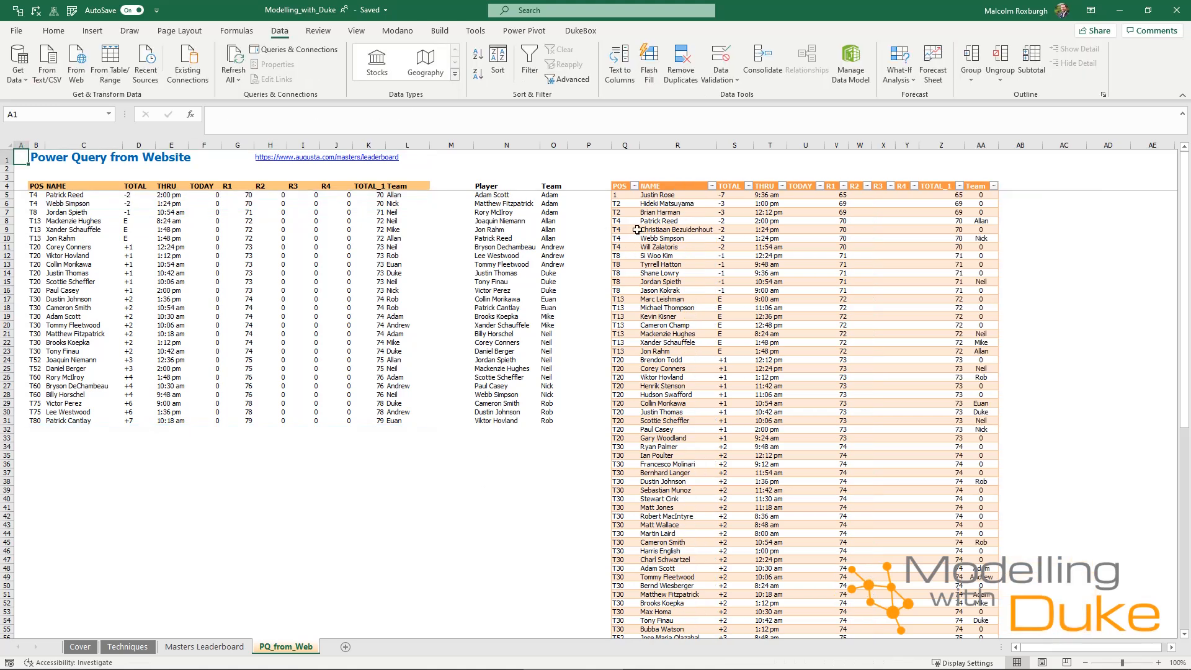
- Refresh the web query behind the Masters leaderboard table that starts in column Q
left_click(642, 230)
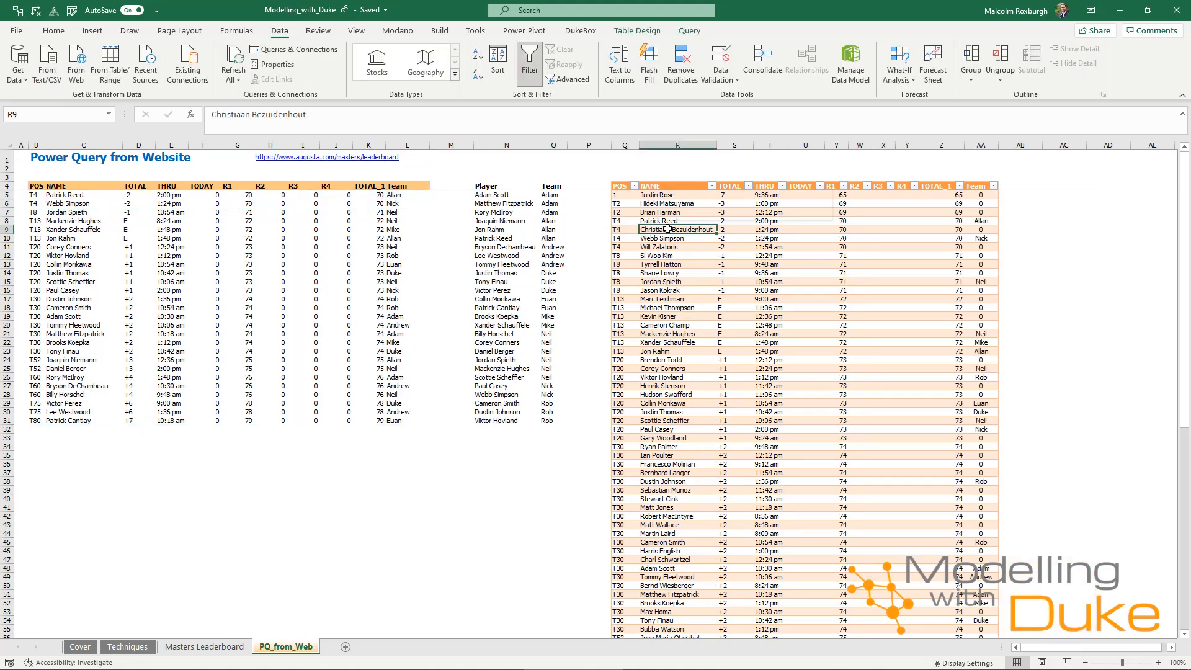
right_click(669, 230)
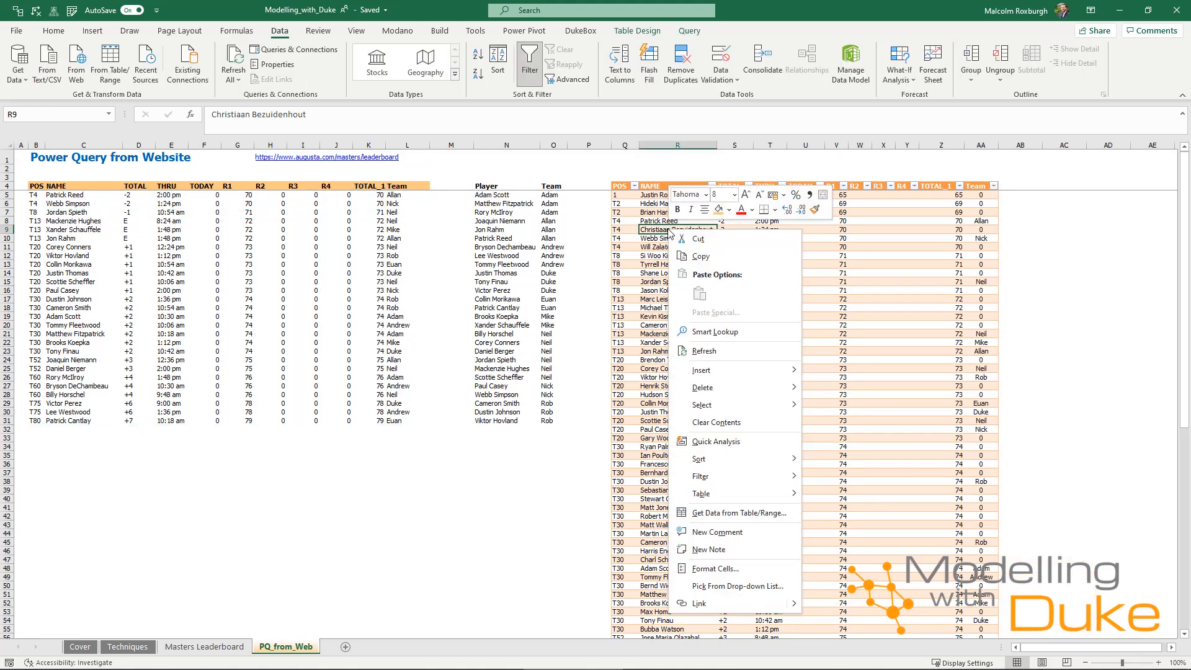
left_click(726, 351)
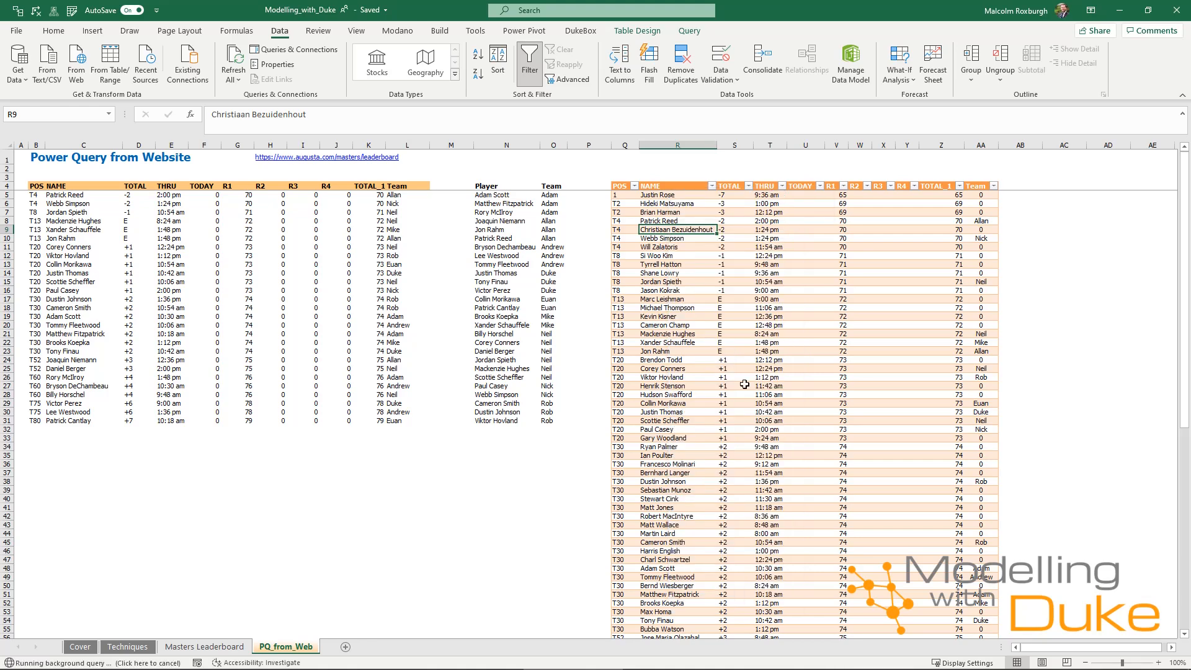